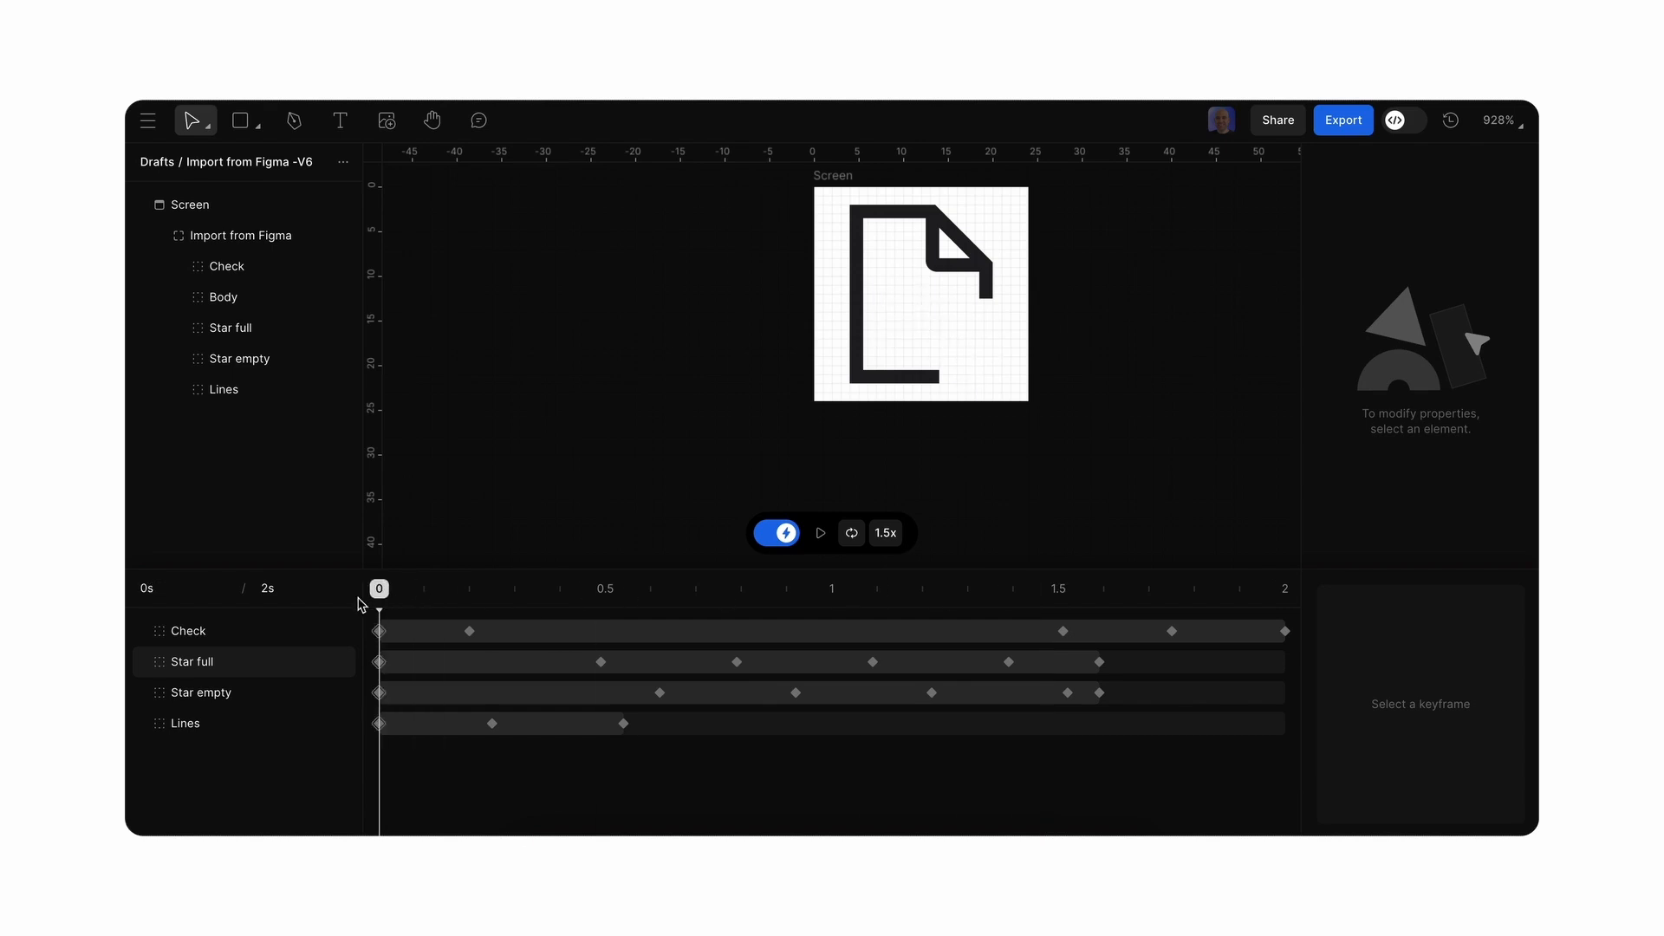
- Preview the icon animation, set the playback speed to 1.0x and compare it with the static design
left_click(821, 532)
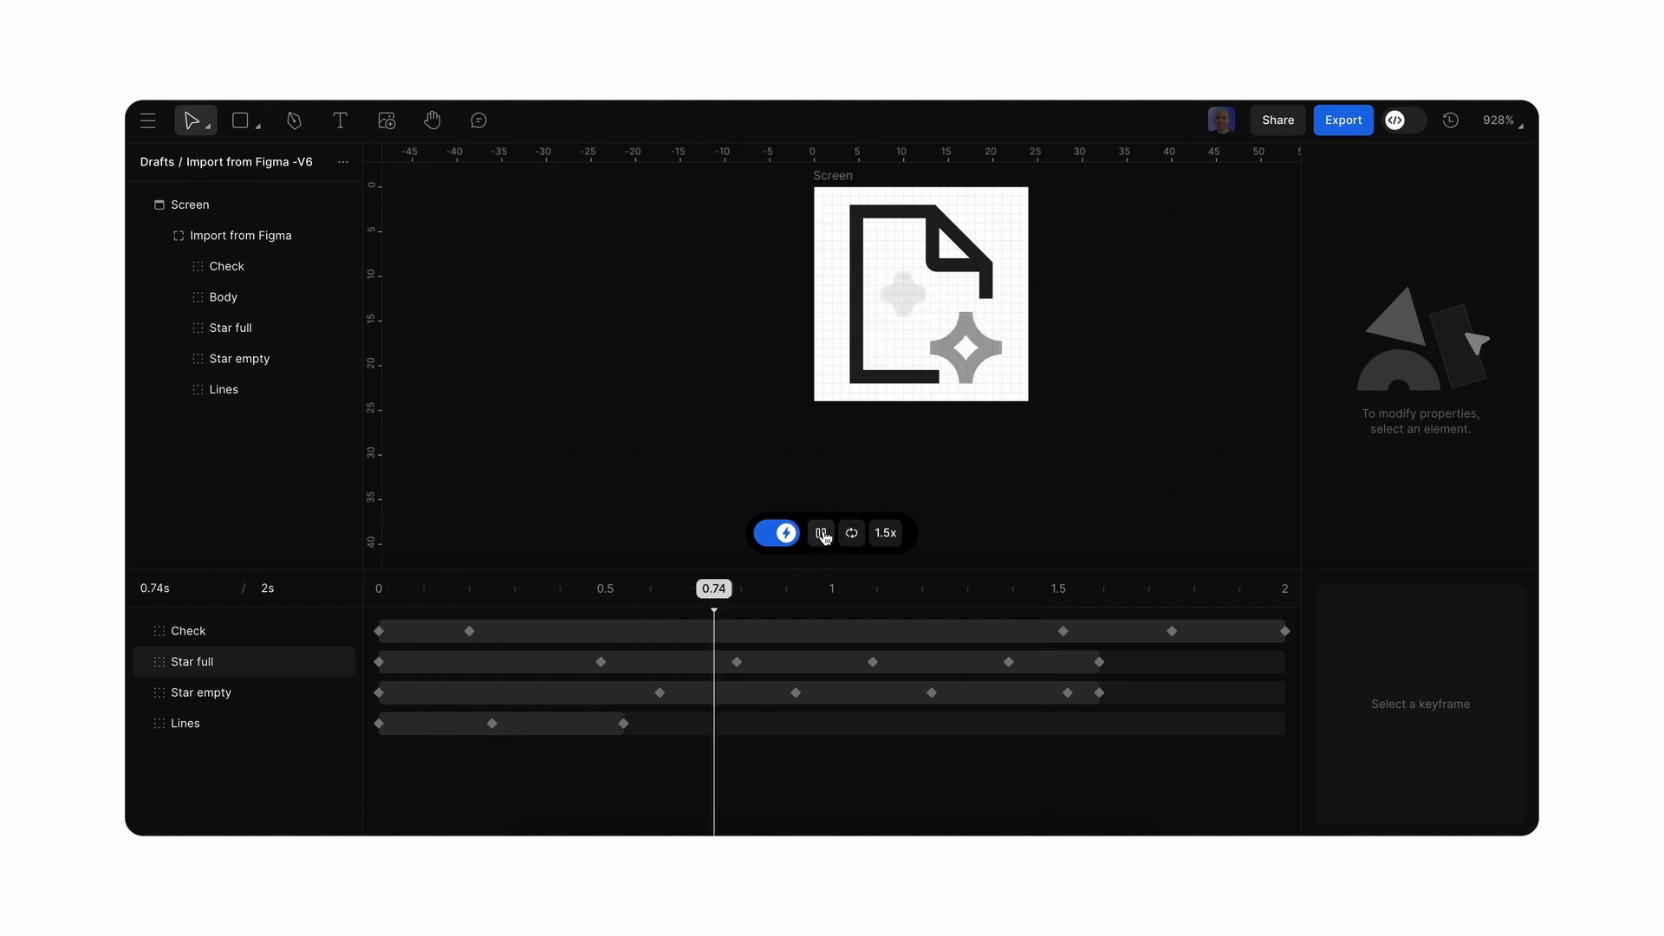
left_click(885, 533)
left_click(886, 534)
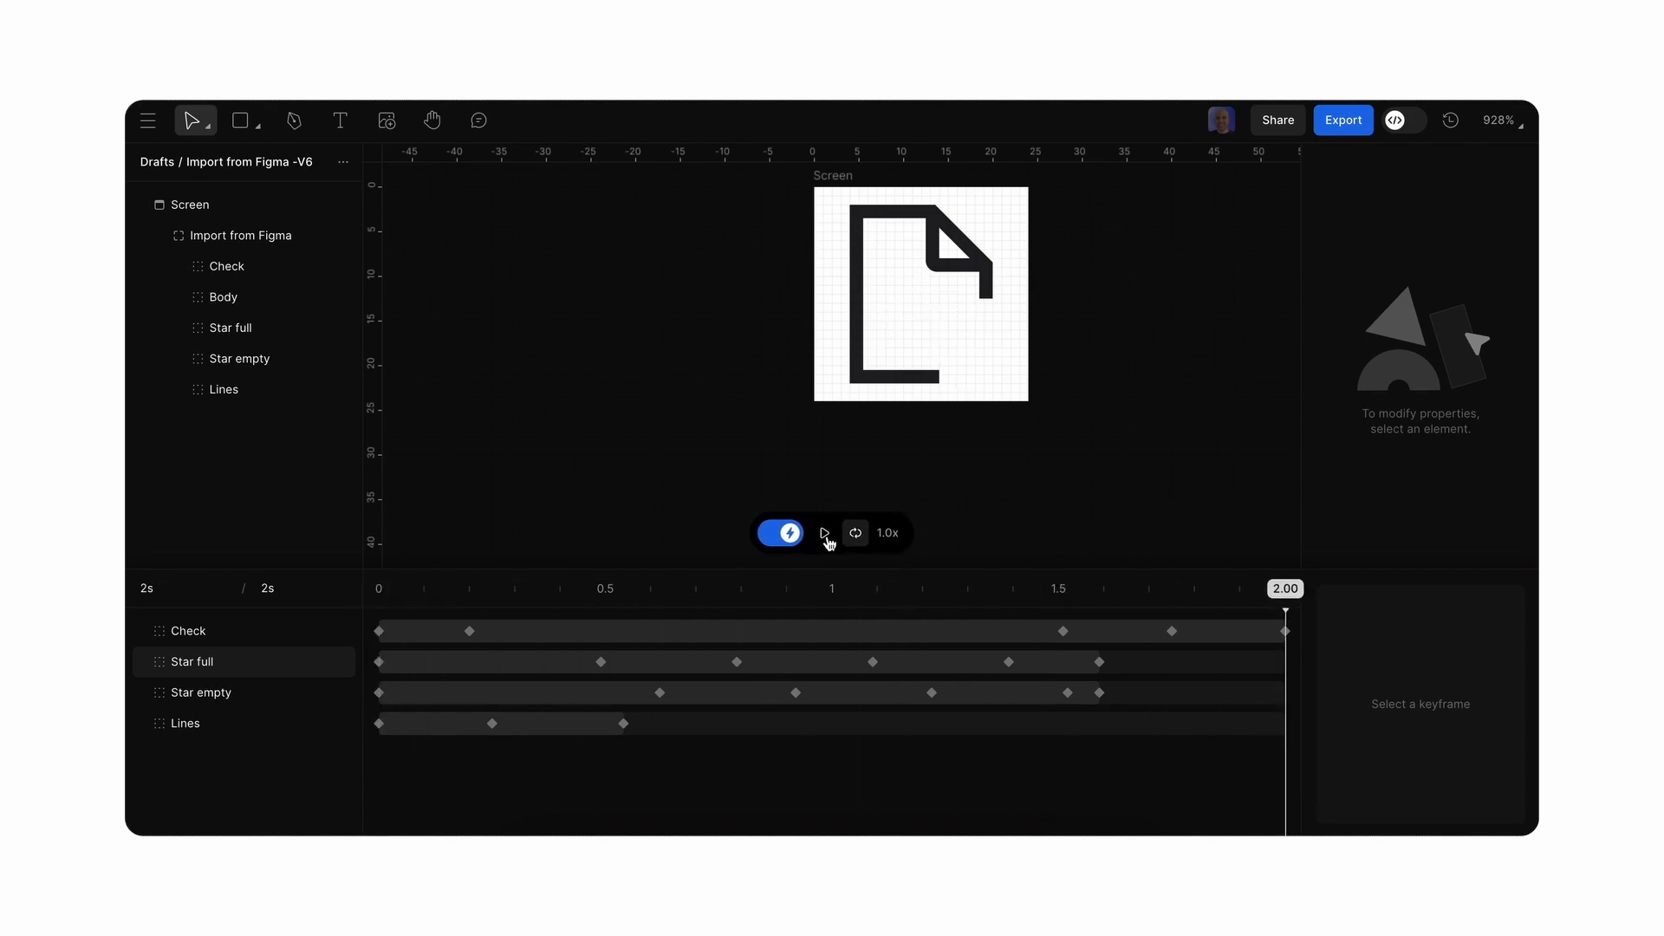
left_click(792, 536)
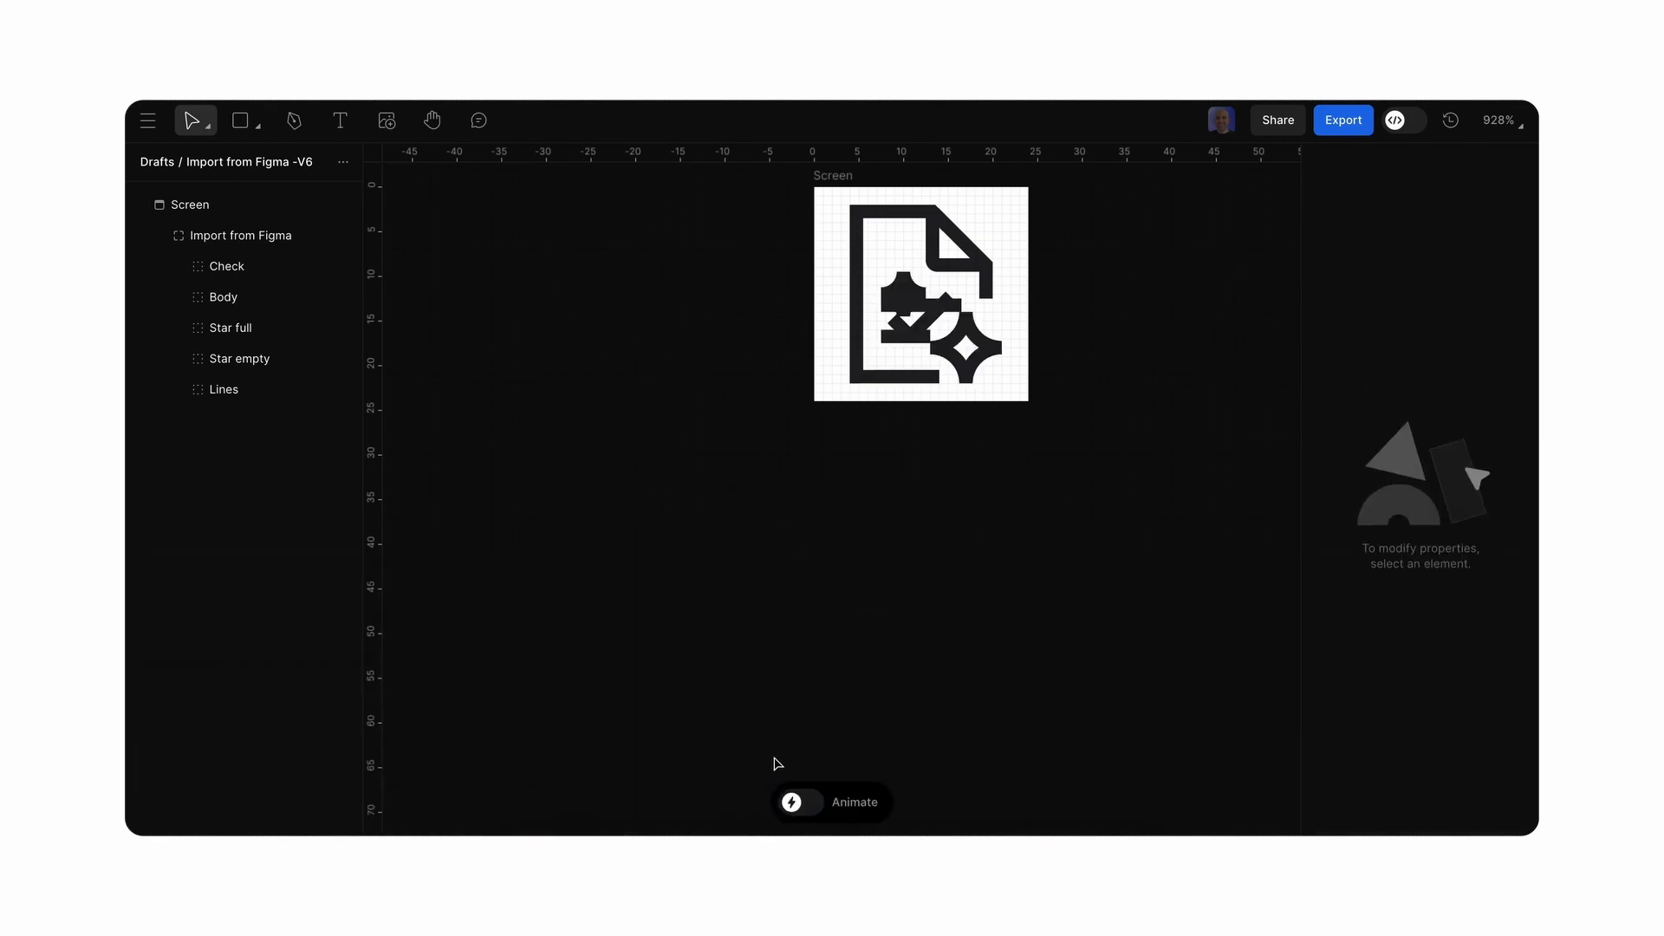
left_click(804, 802)
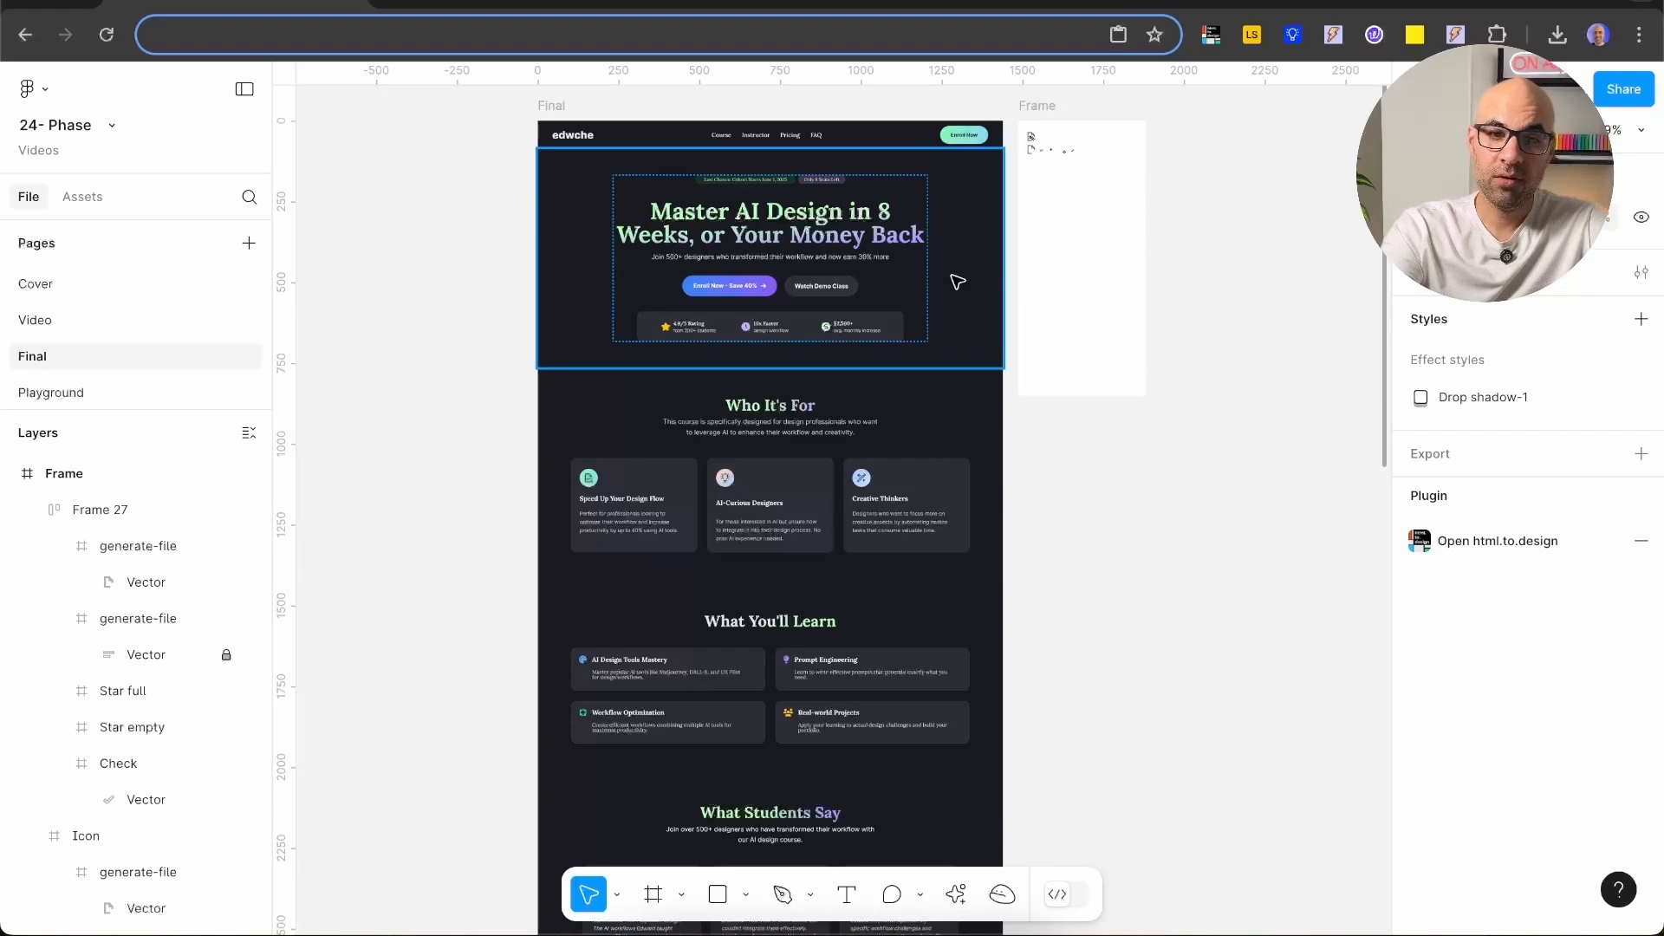
- Switch to Figma, review the landing page design down to the FAQ and focus on the Who It's For section
scroll(941, 719, "down", 5)
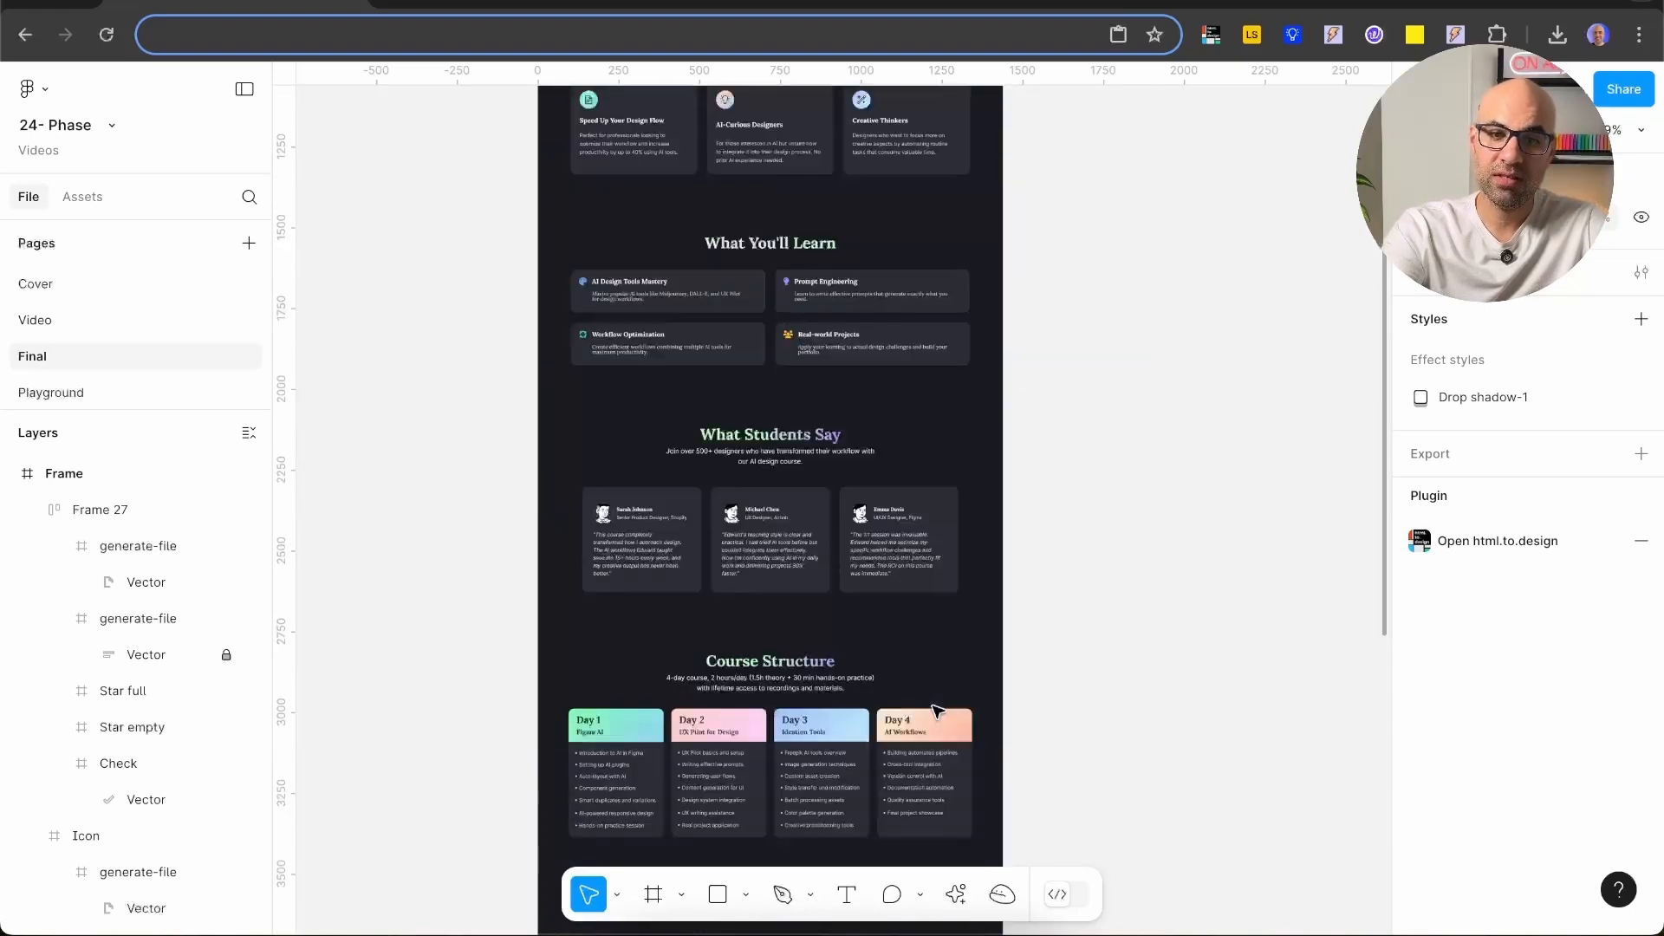
scroll(938, 710, "down", 4)
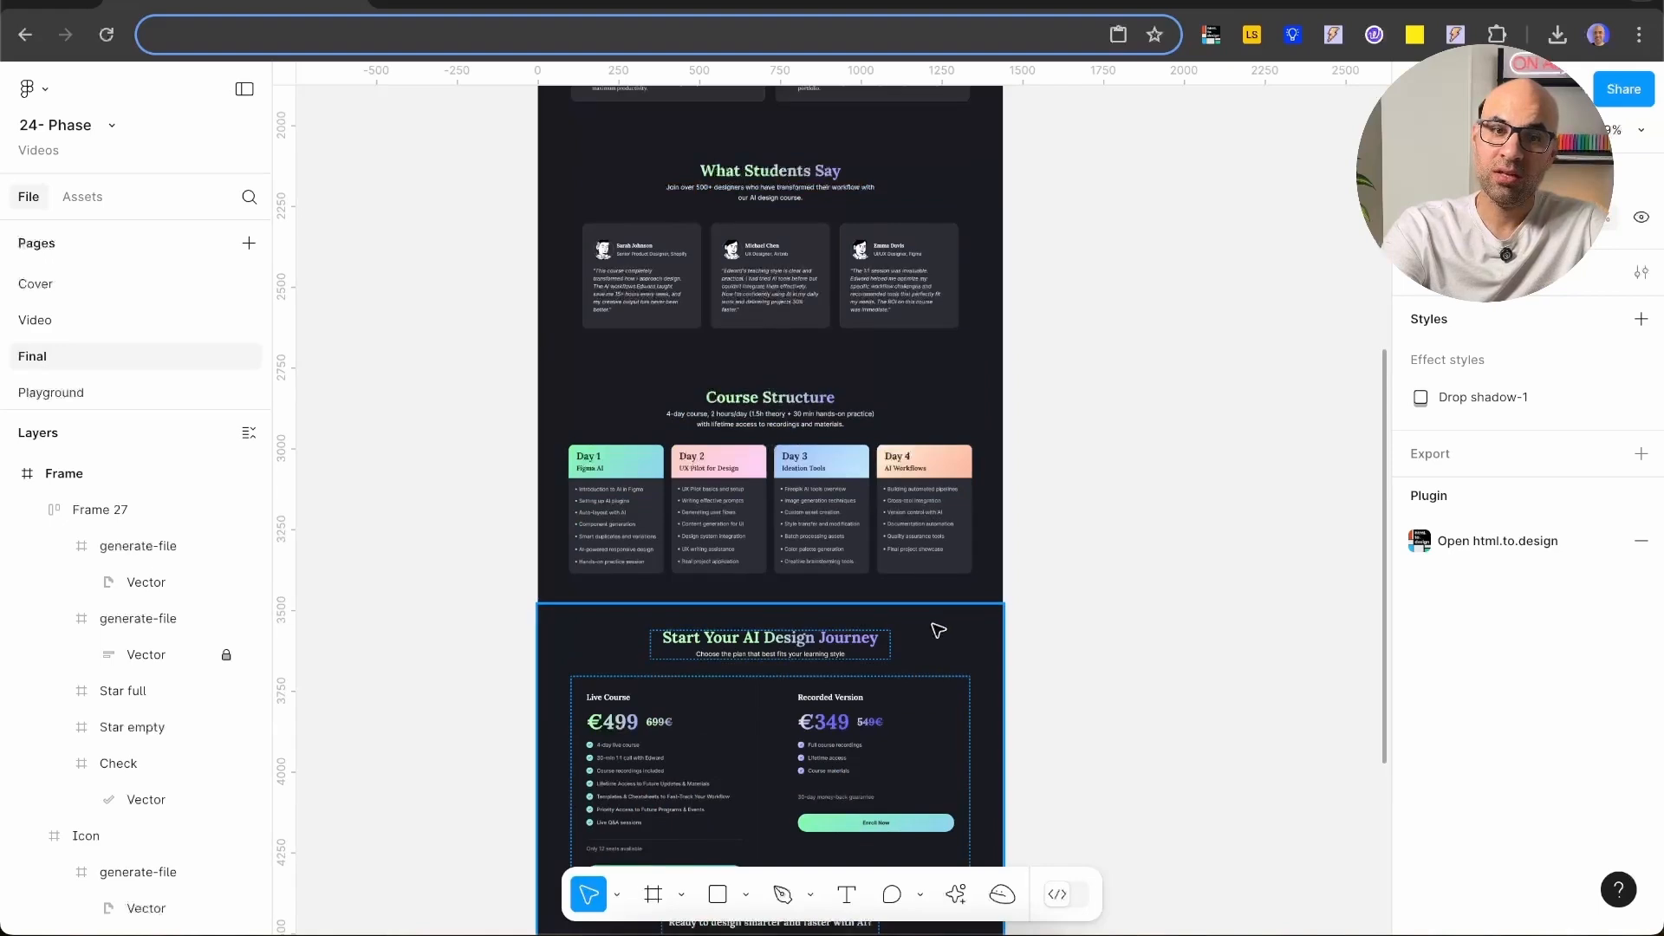
scroll(938, 629, "down", 5)
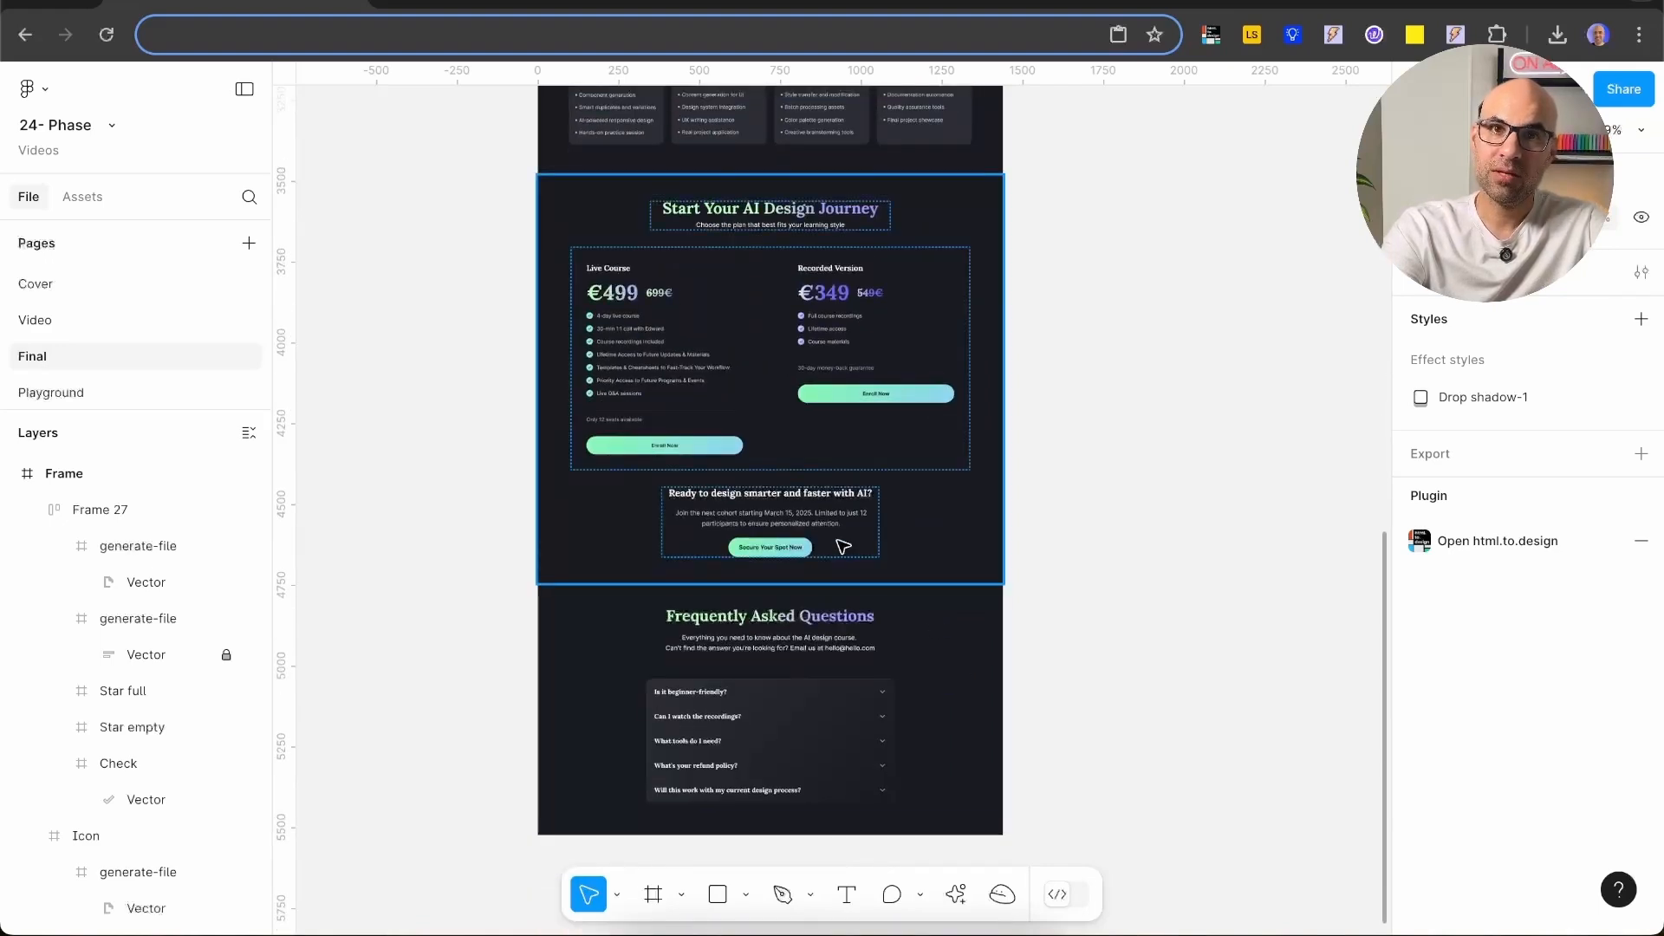
scroll(839, 524, "up", 15)
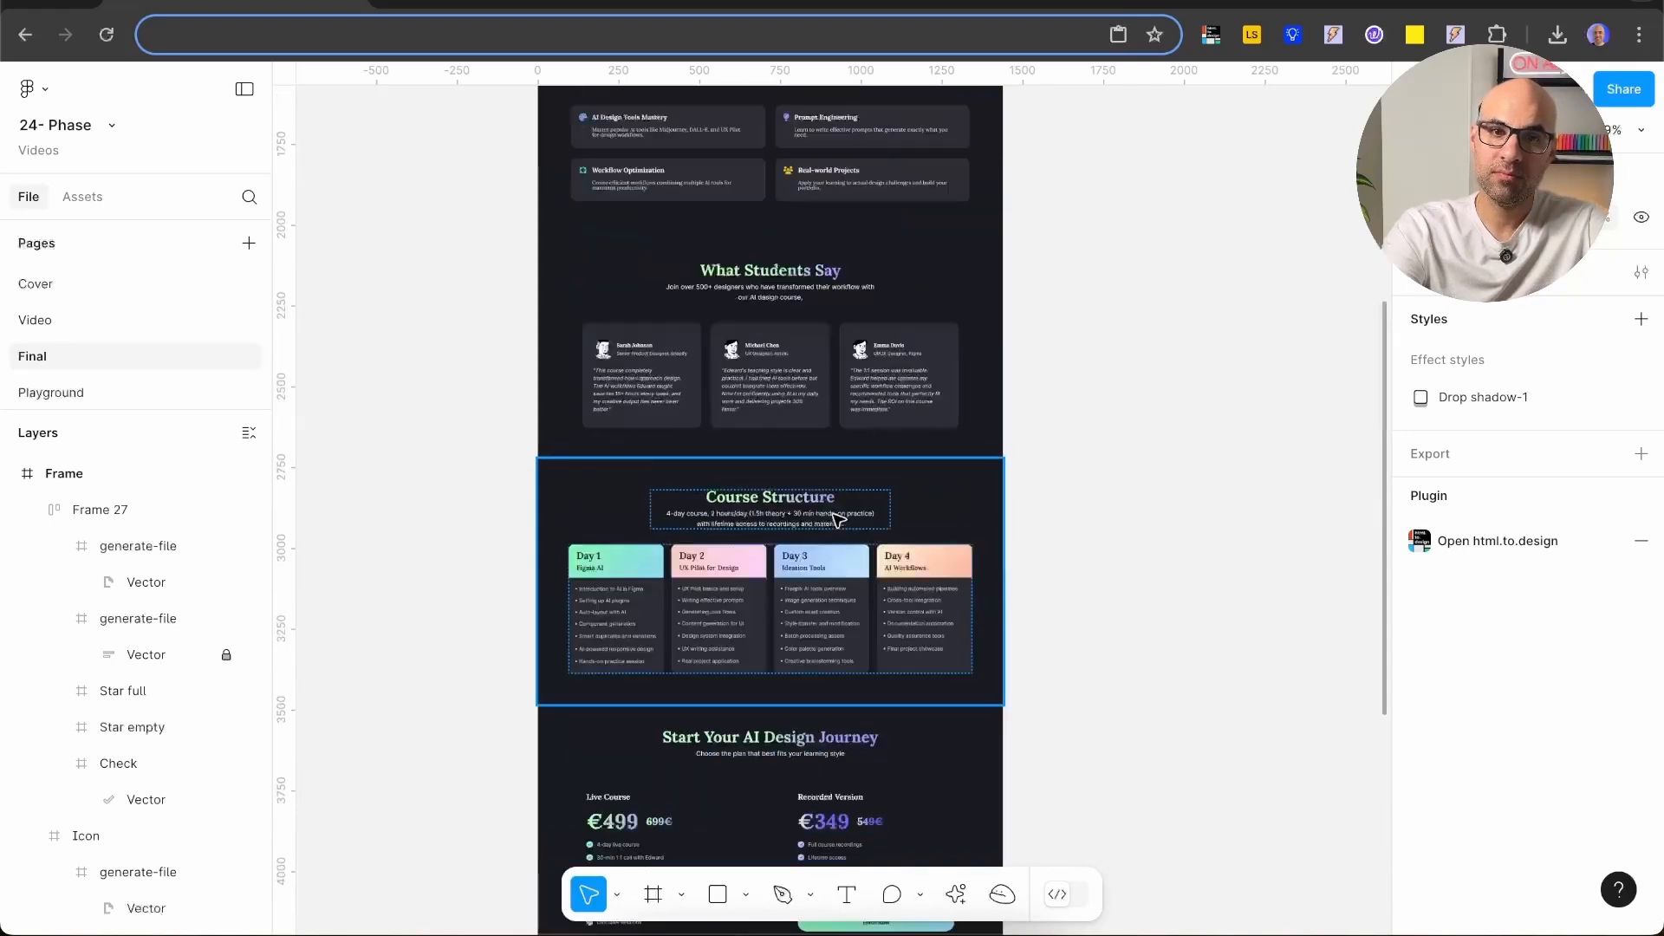
left_click(817, 512)
key("shift+2")
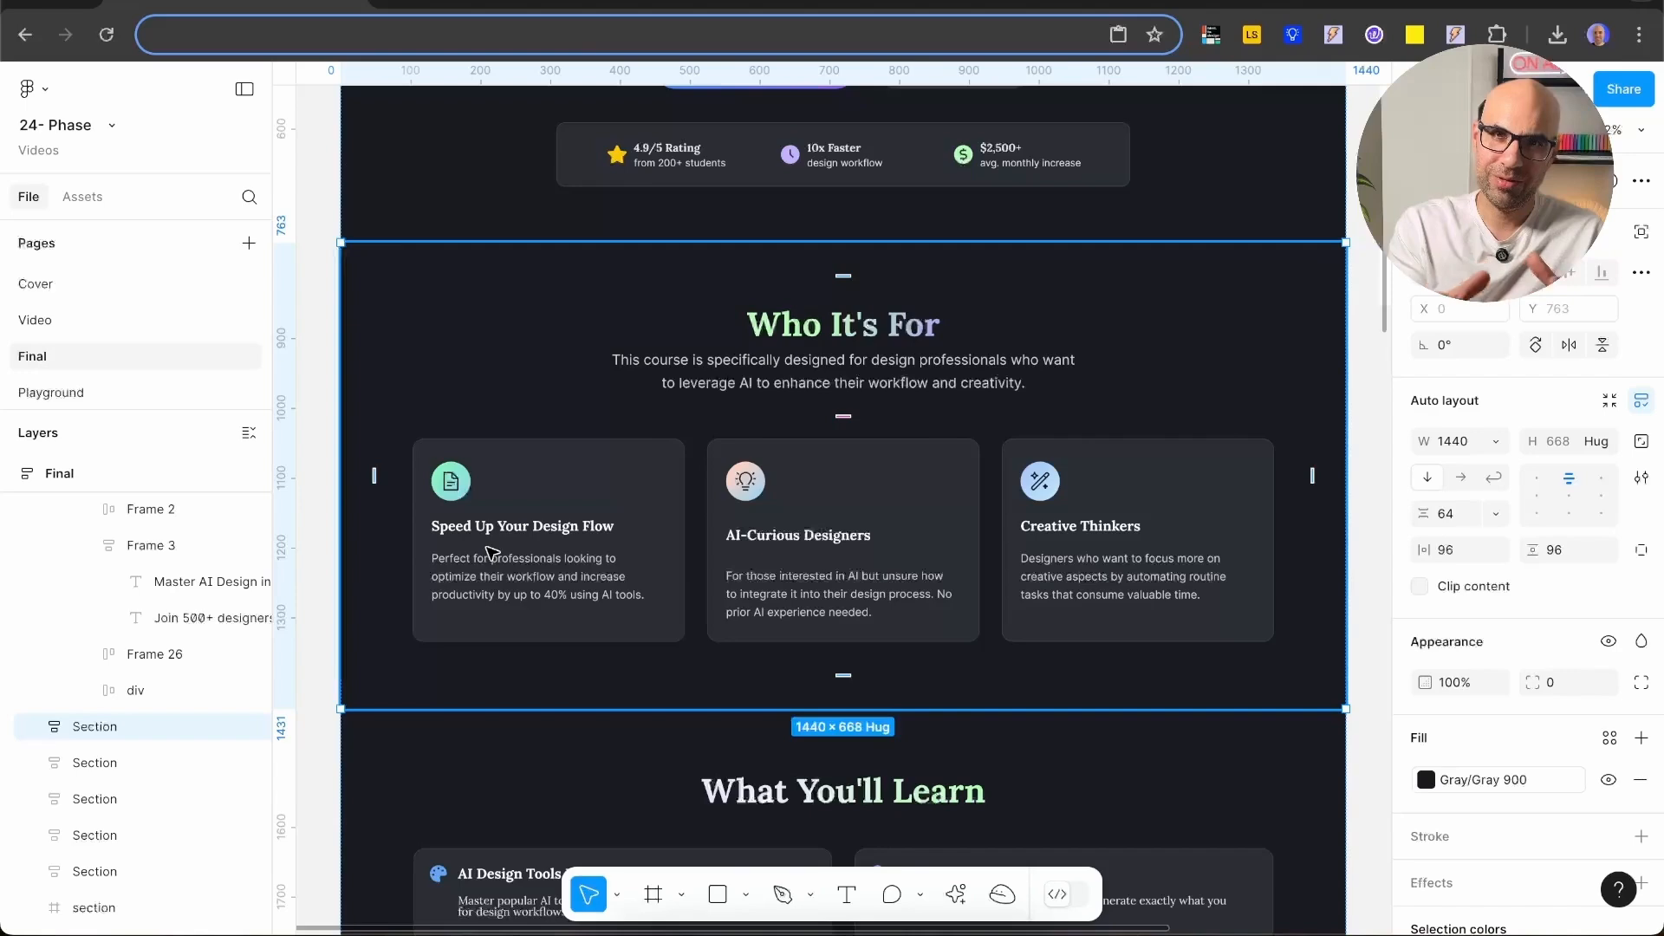
- Switch to the live landing page in the browser and examine the icons on the Who It's For cards
key("ctrl+Tab")
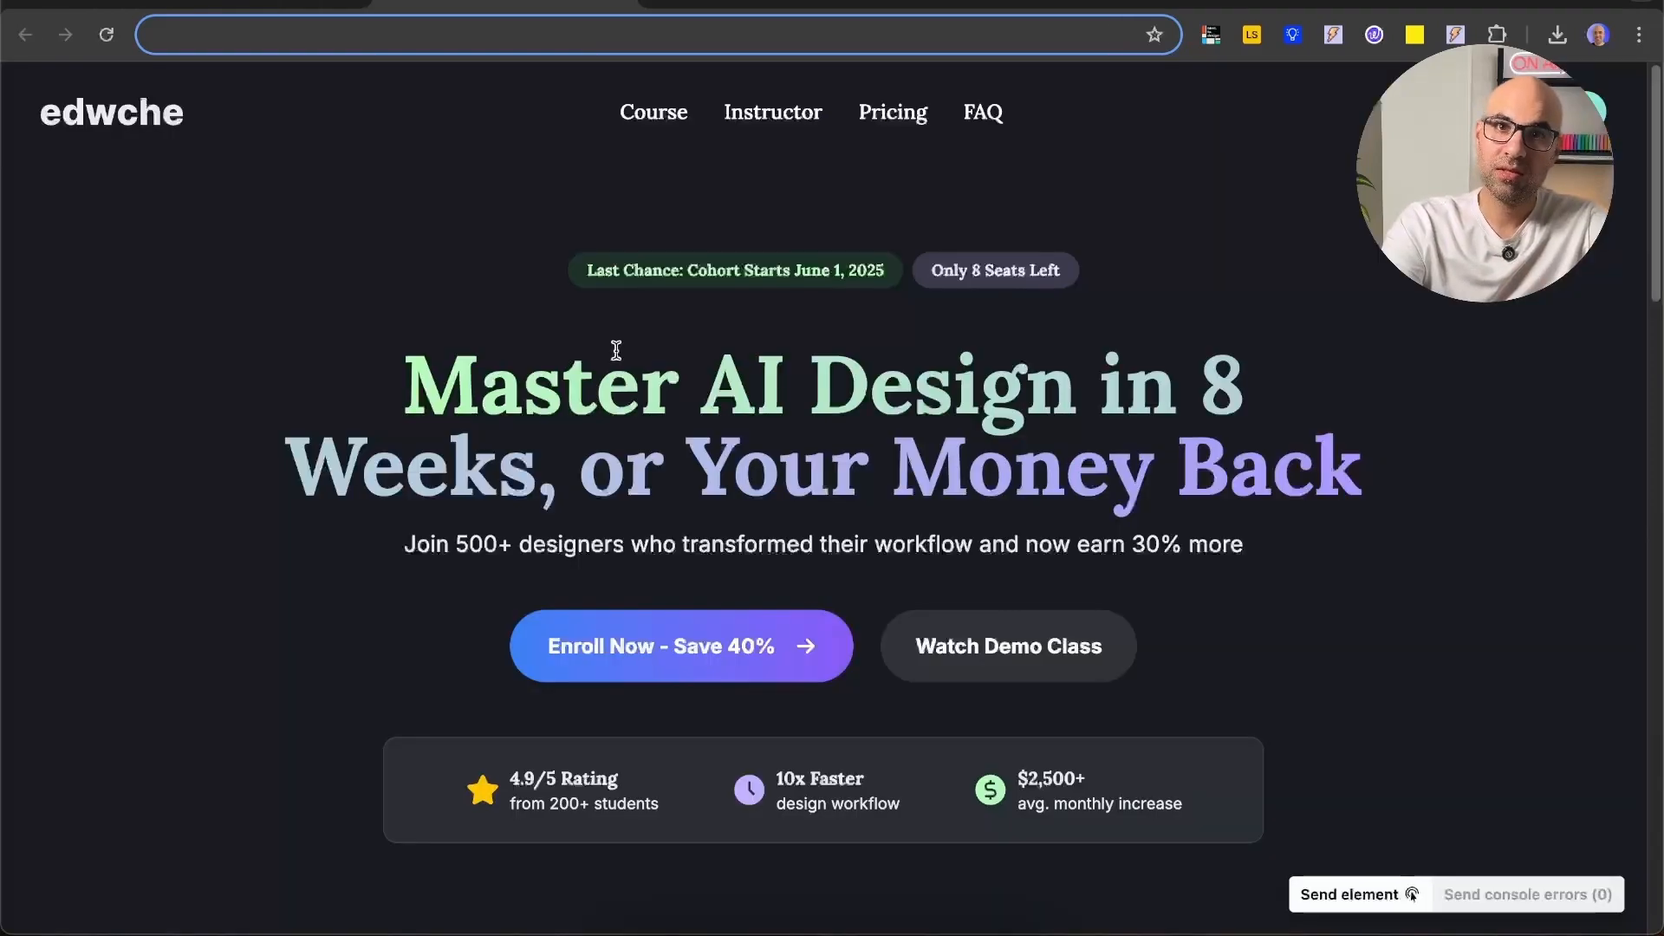
scroll(616, 350, "down", 7)
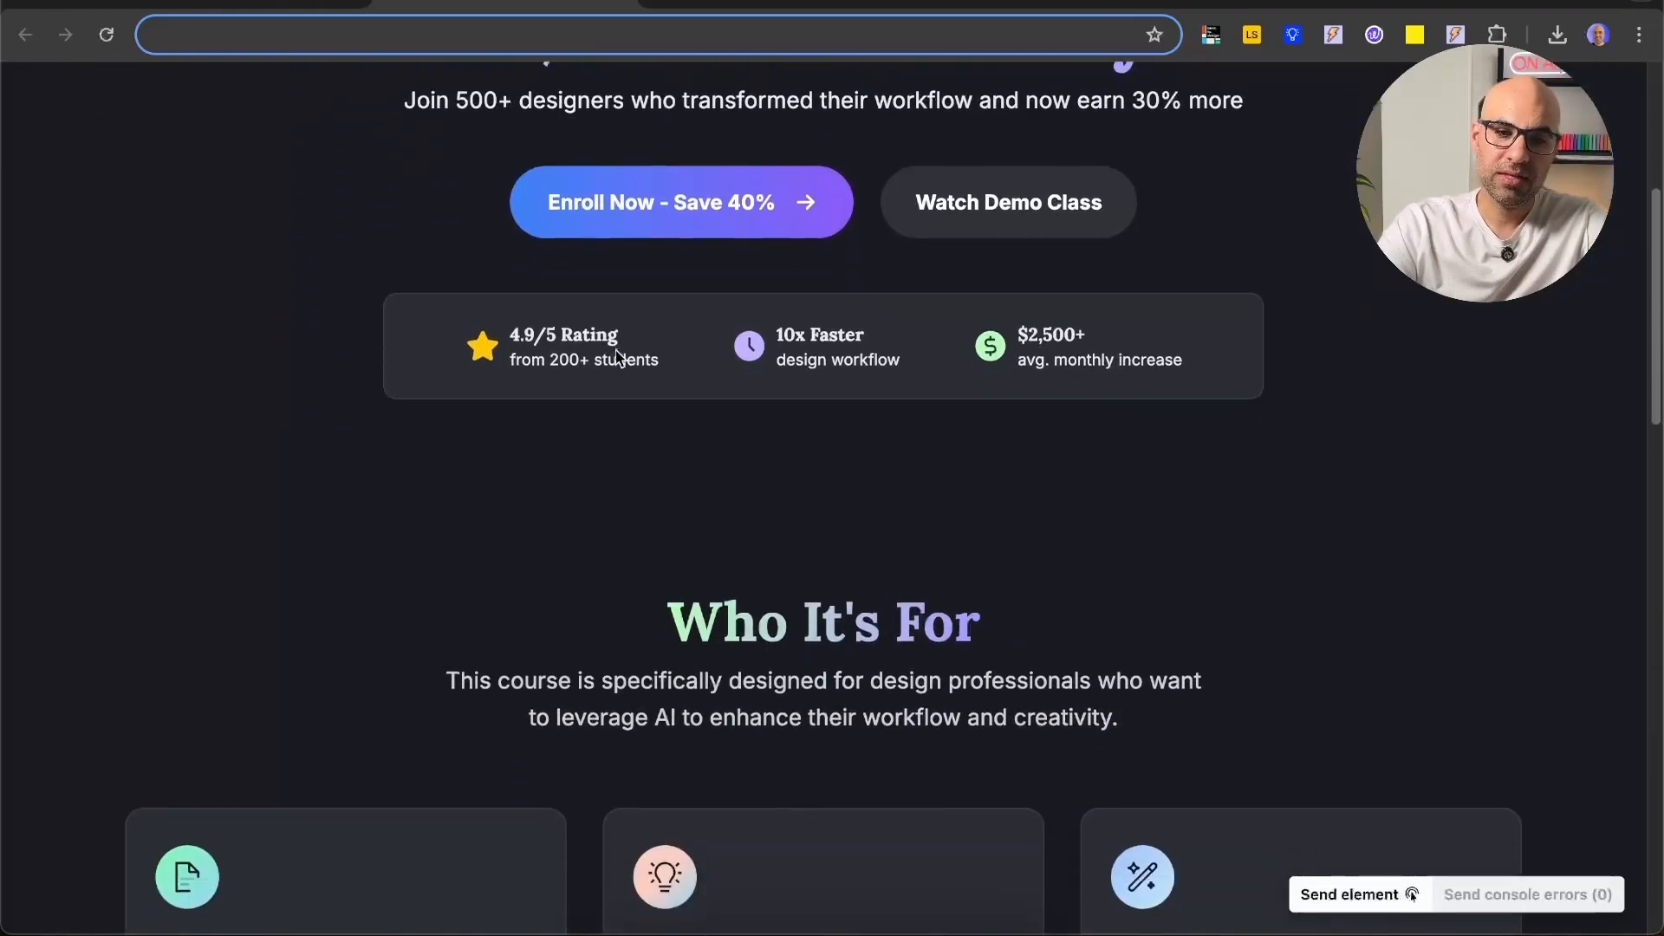
scroll(615, 350, "down", 3)
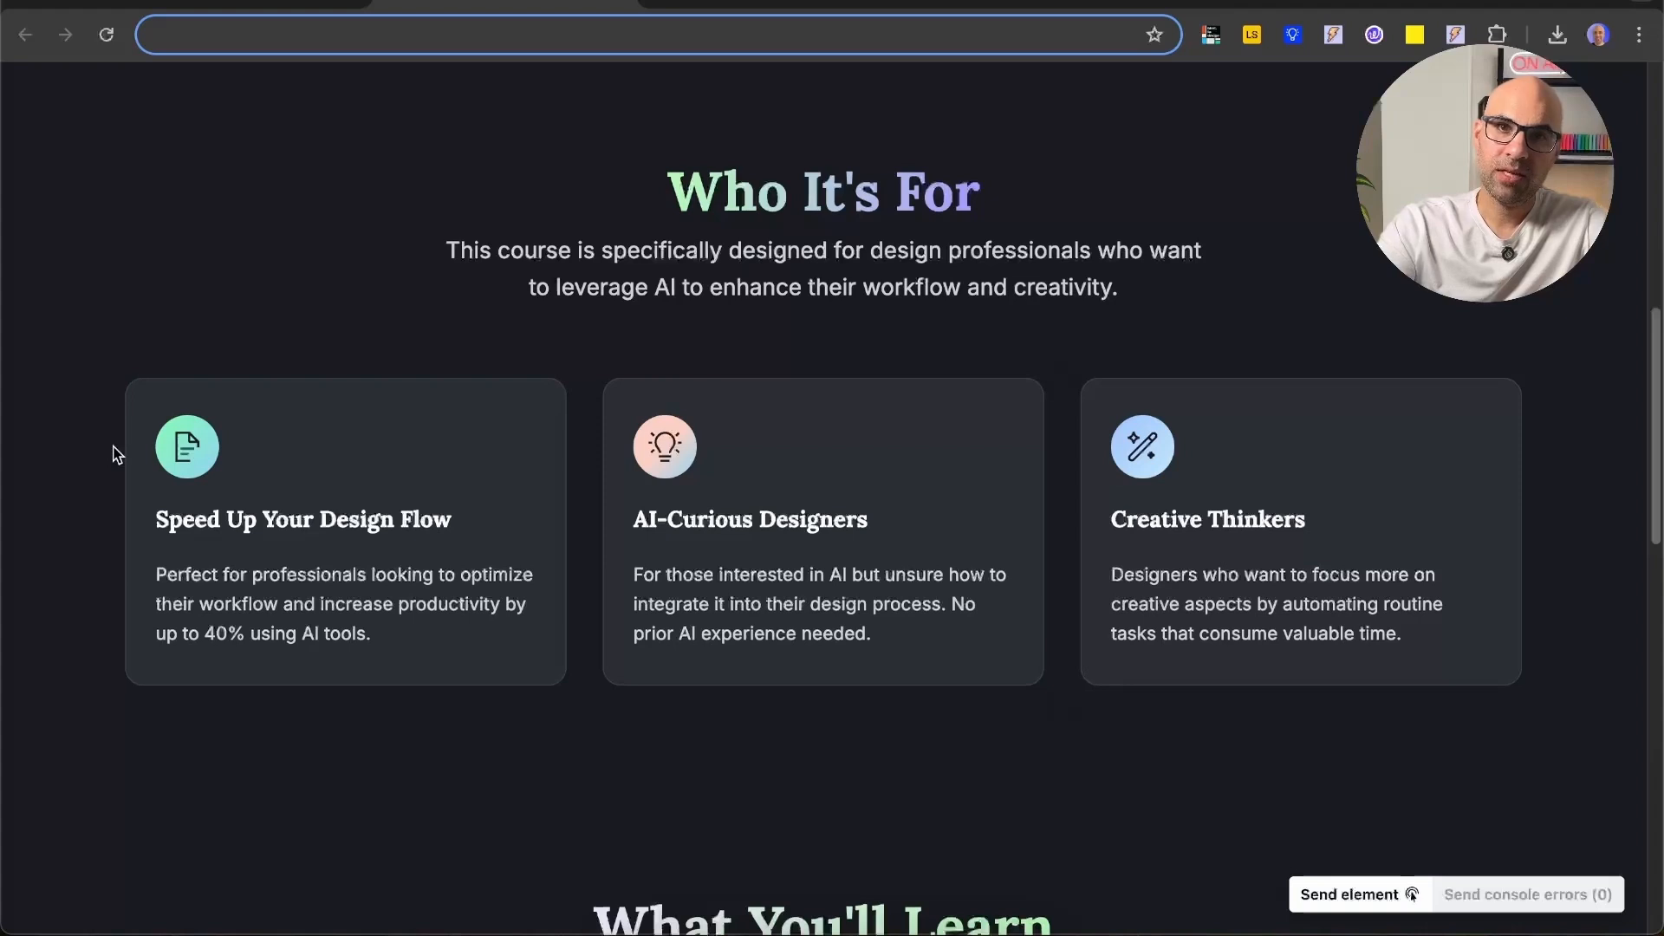
scroll(152, 500, "up", 5)
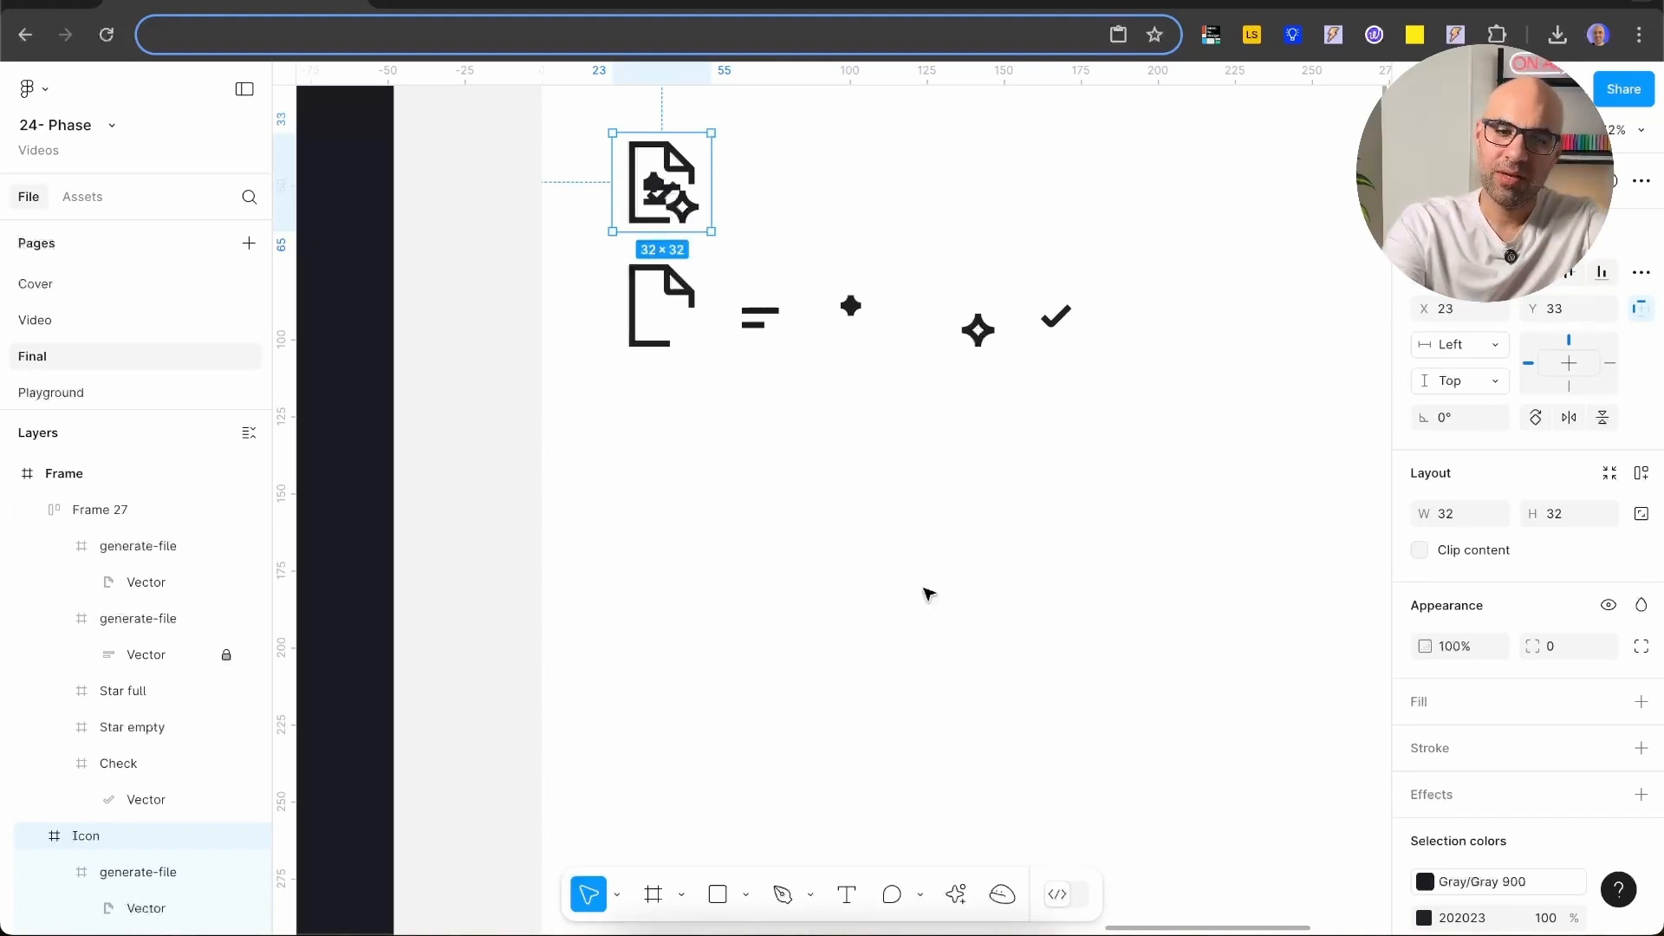
- Export the selected 32 × 32 Icon frame from Figma to Phase with the Phase Export plugin
left_click(955, 894)
left_click(742, 599)
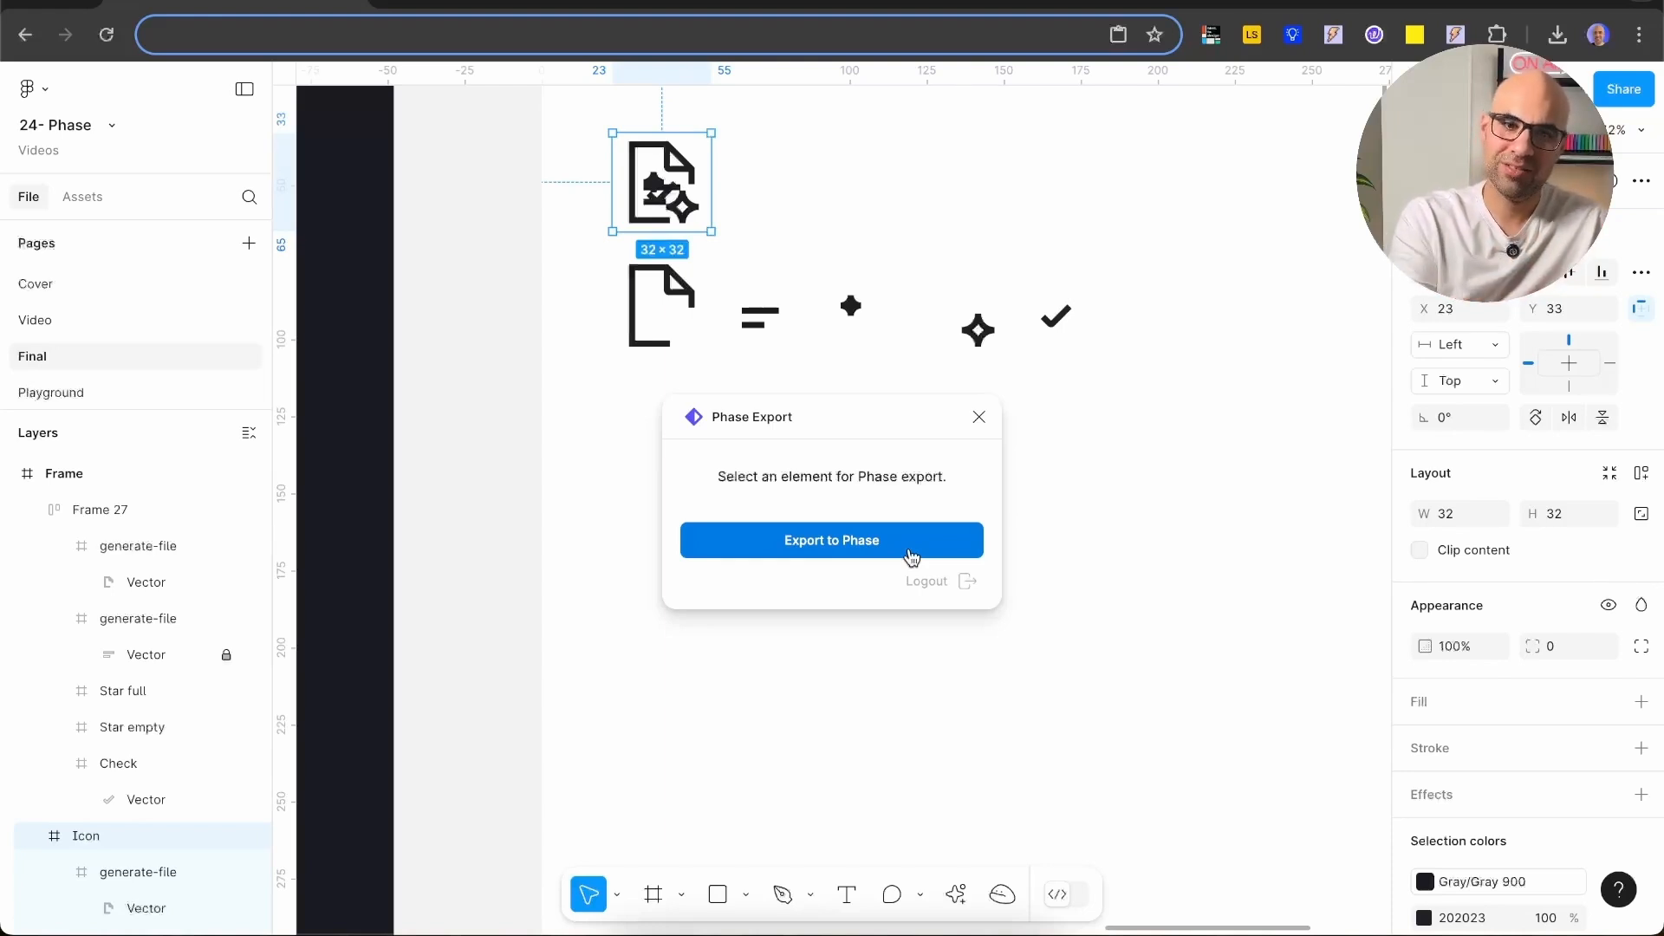
left_click(911, 556)
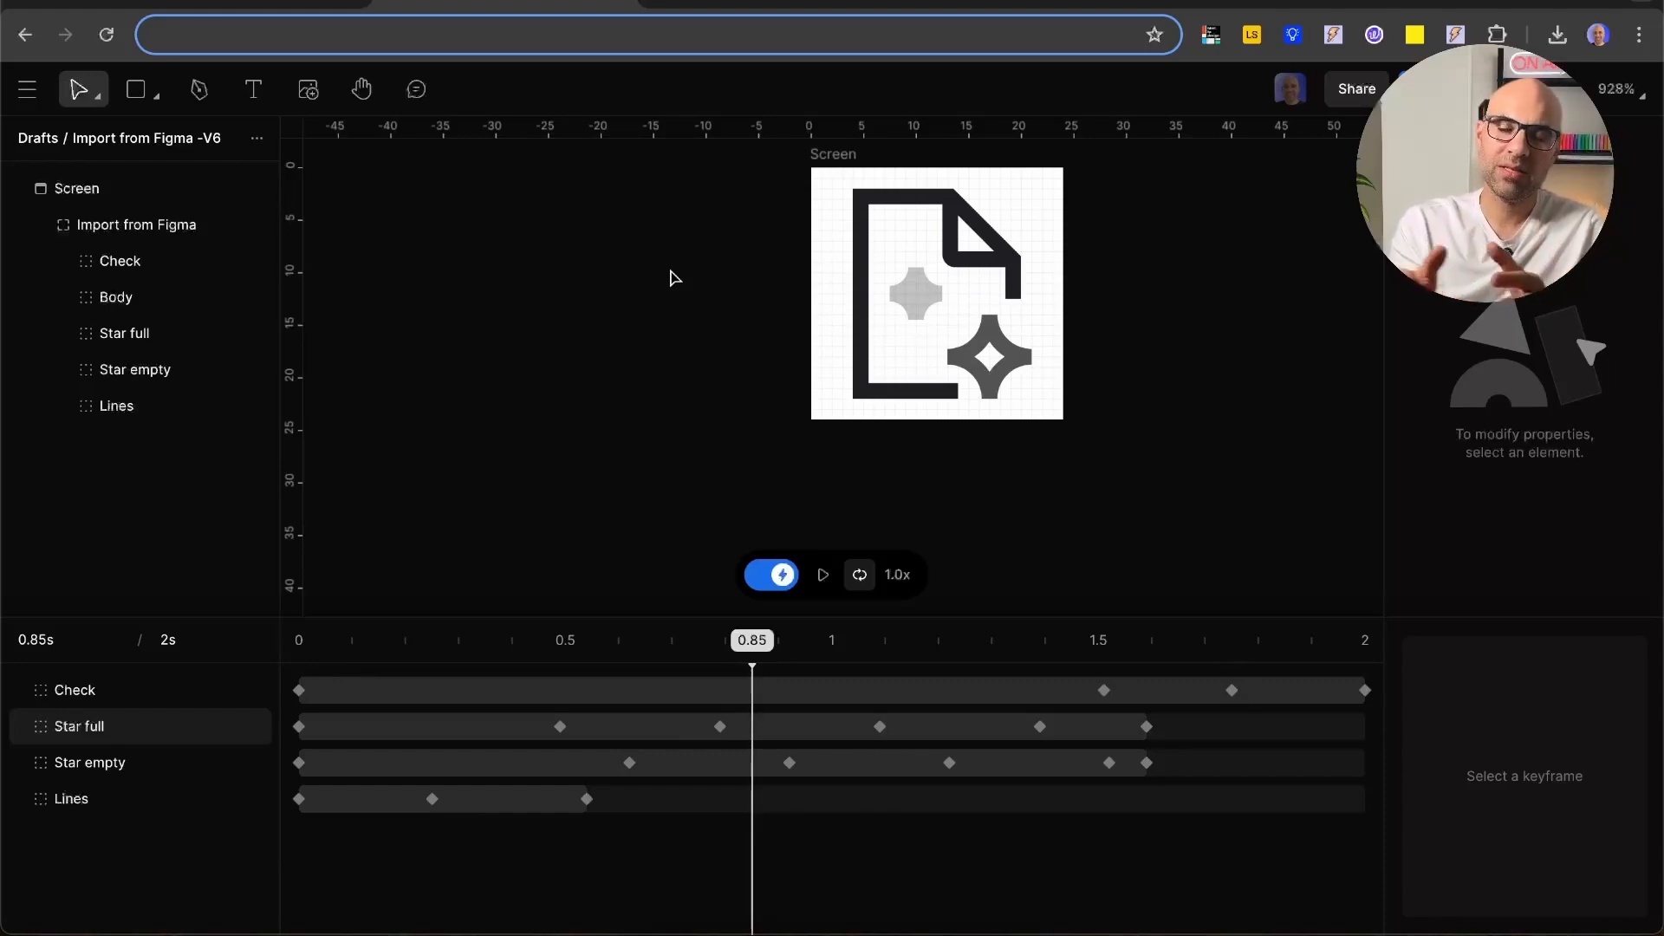
- Look over Phase's selection, shape and comment tools, discarding the empty comment started on the canvas
left_click(96, 103)
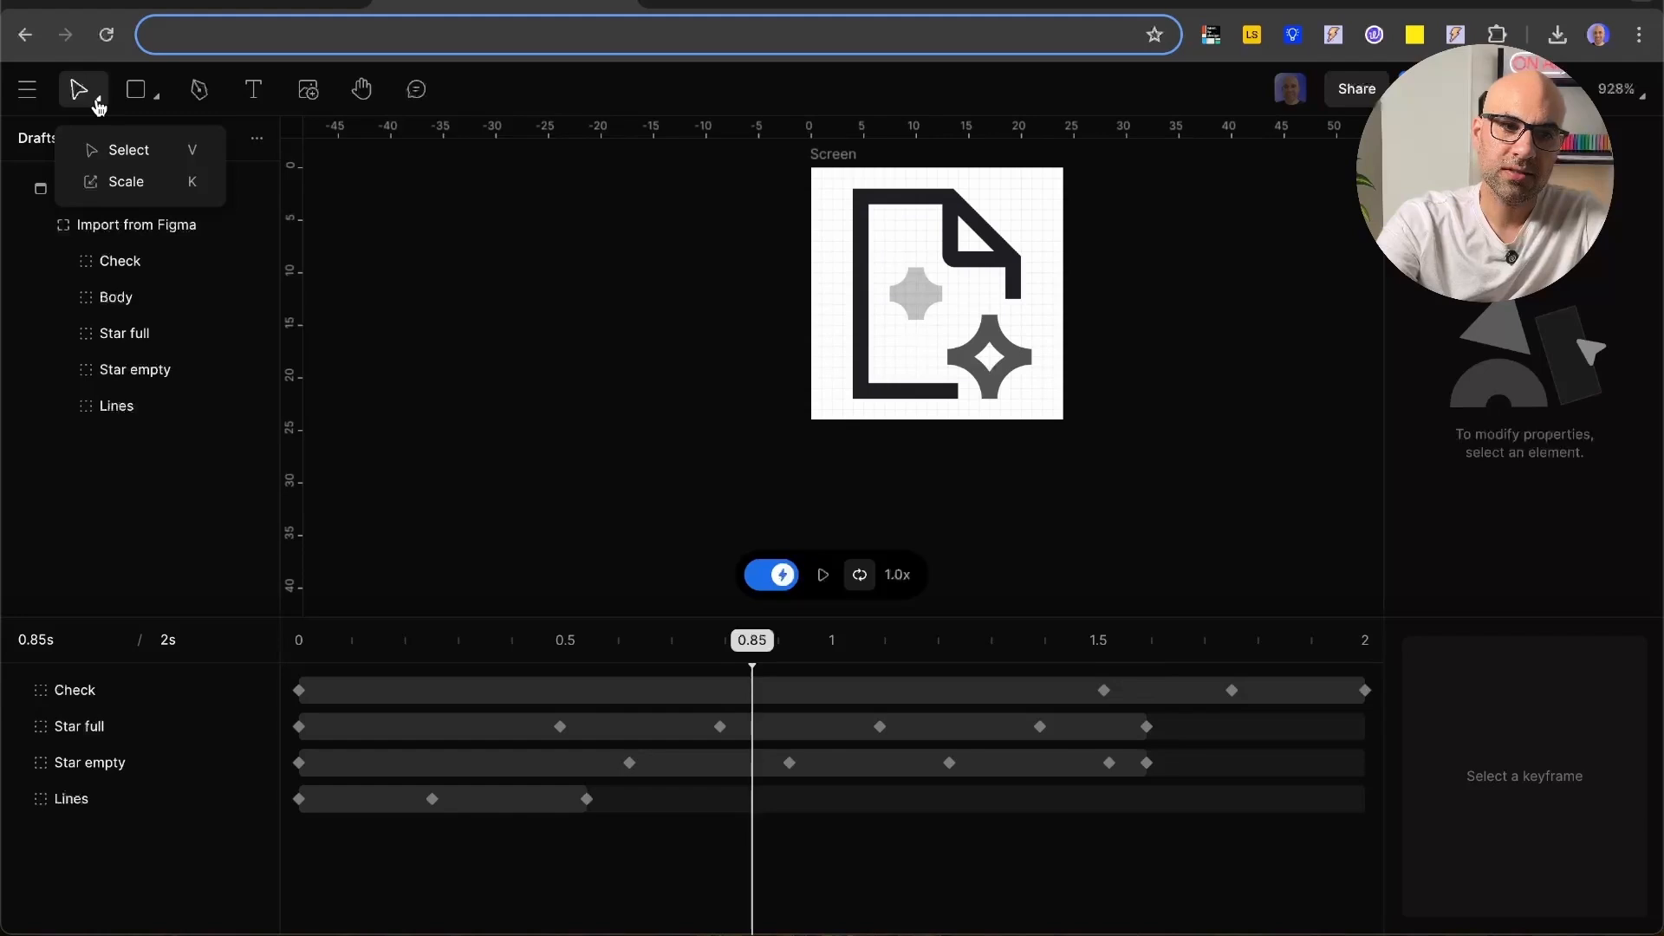
left_click(156, 108)
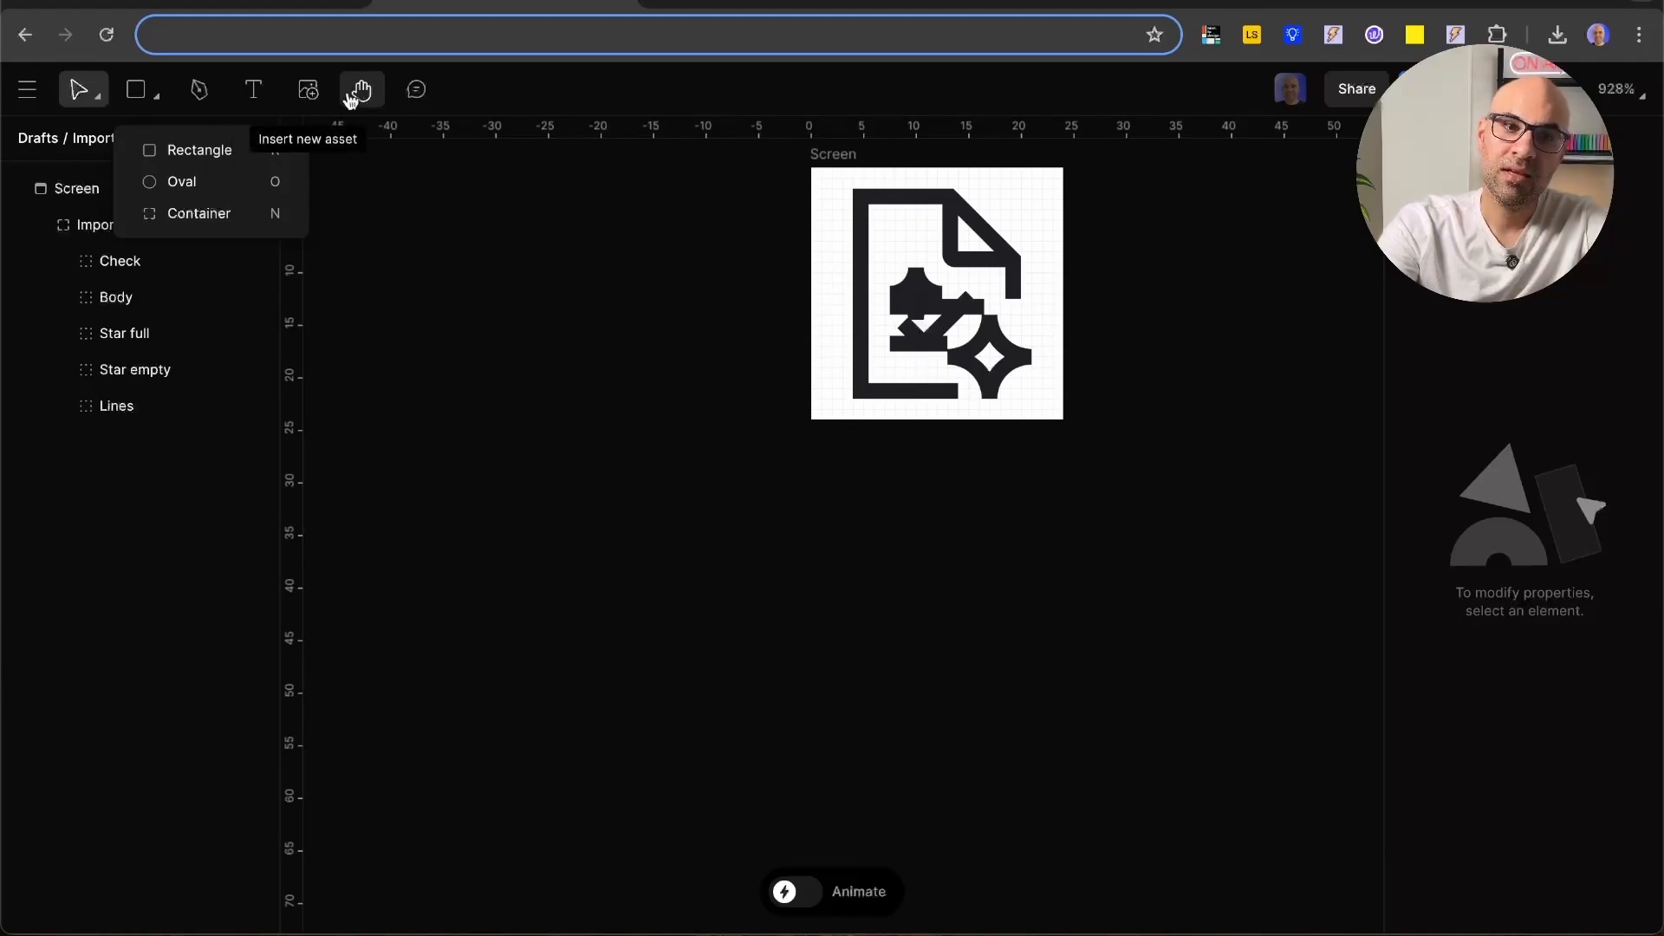
left_click(413, 103)
left_click(761, 216)
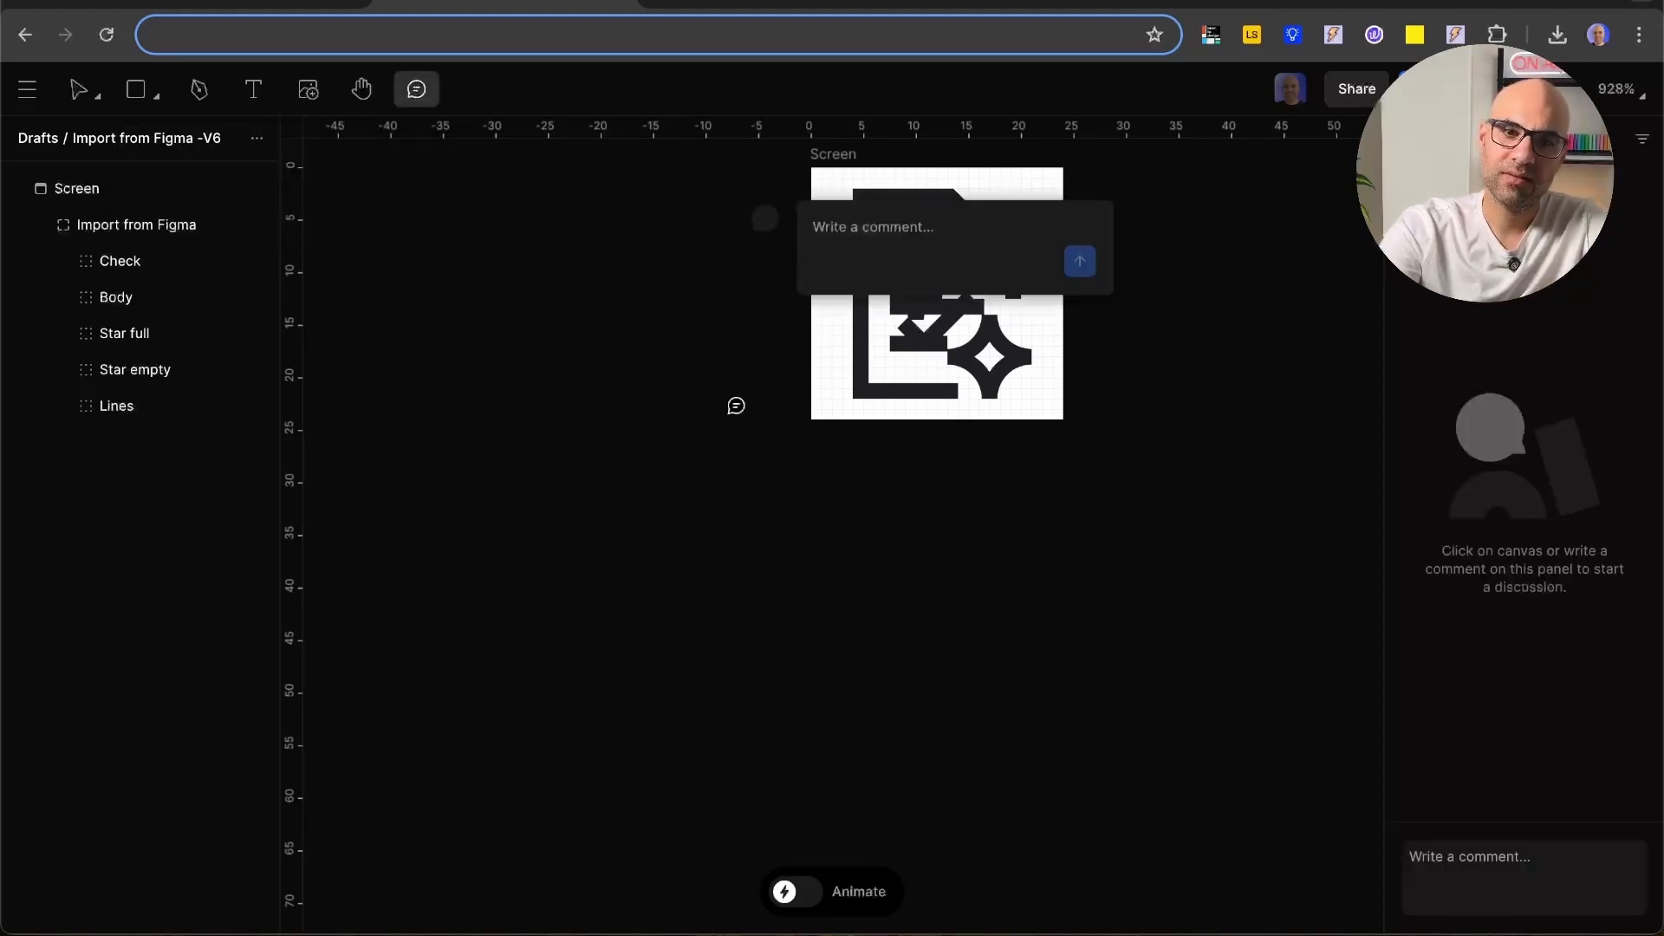
key("Escape")
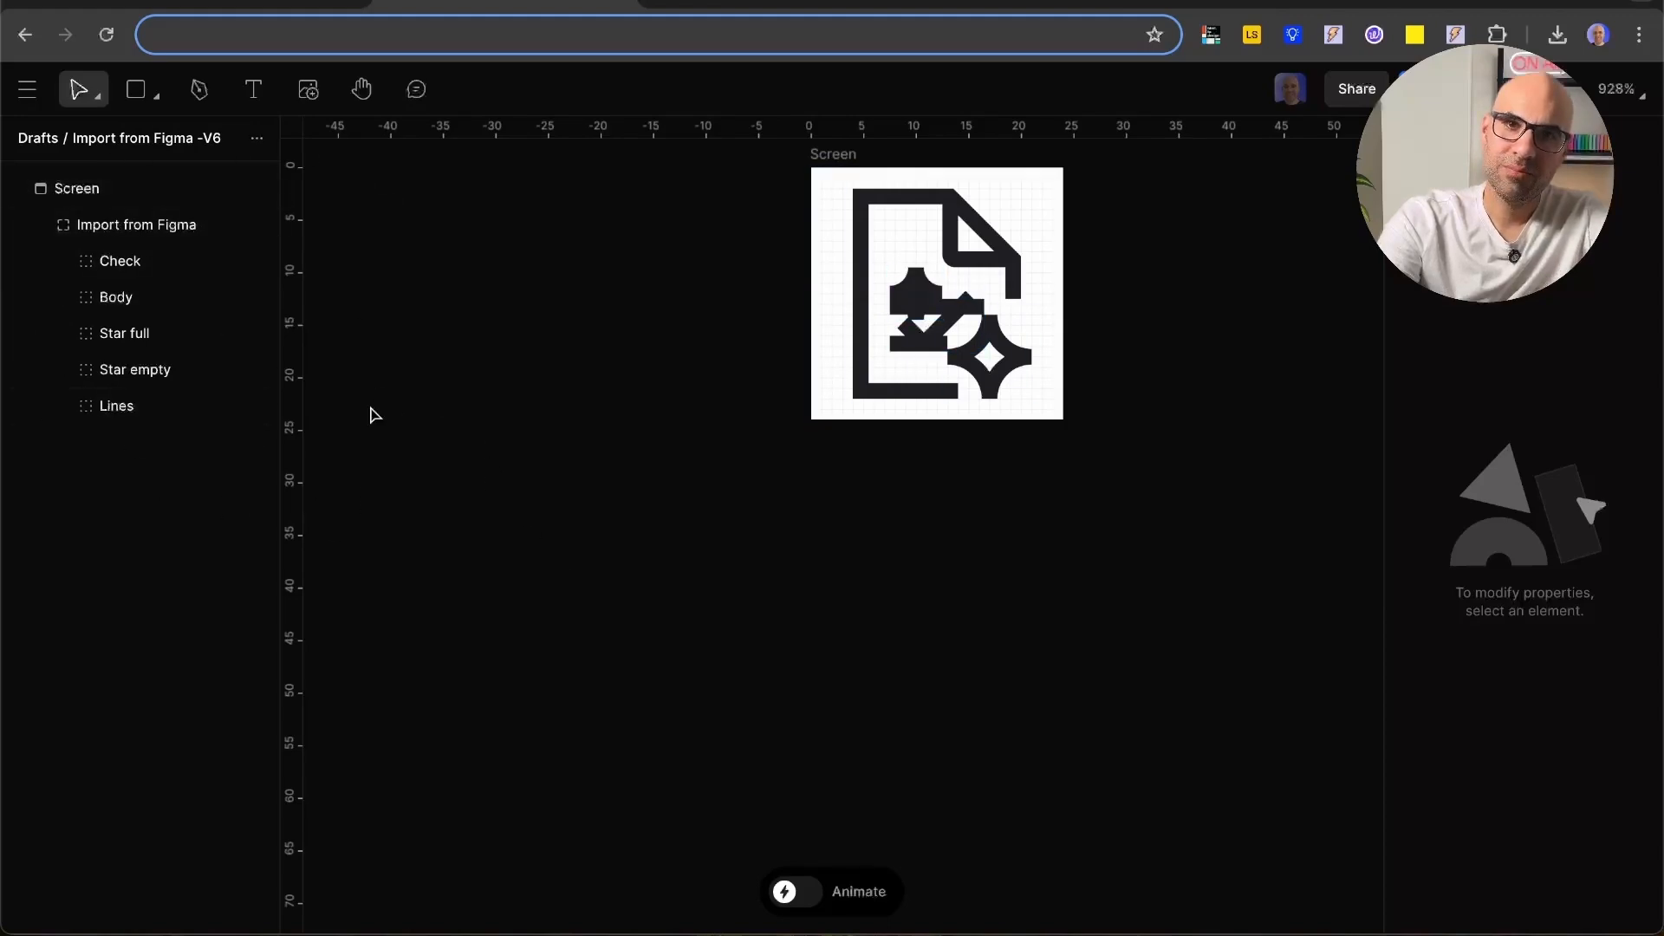
- Compare design mode with animate mode and view the Check layer's properties
left_click(795, 892)
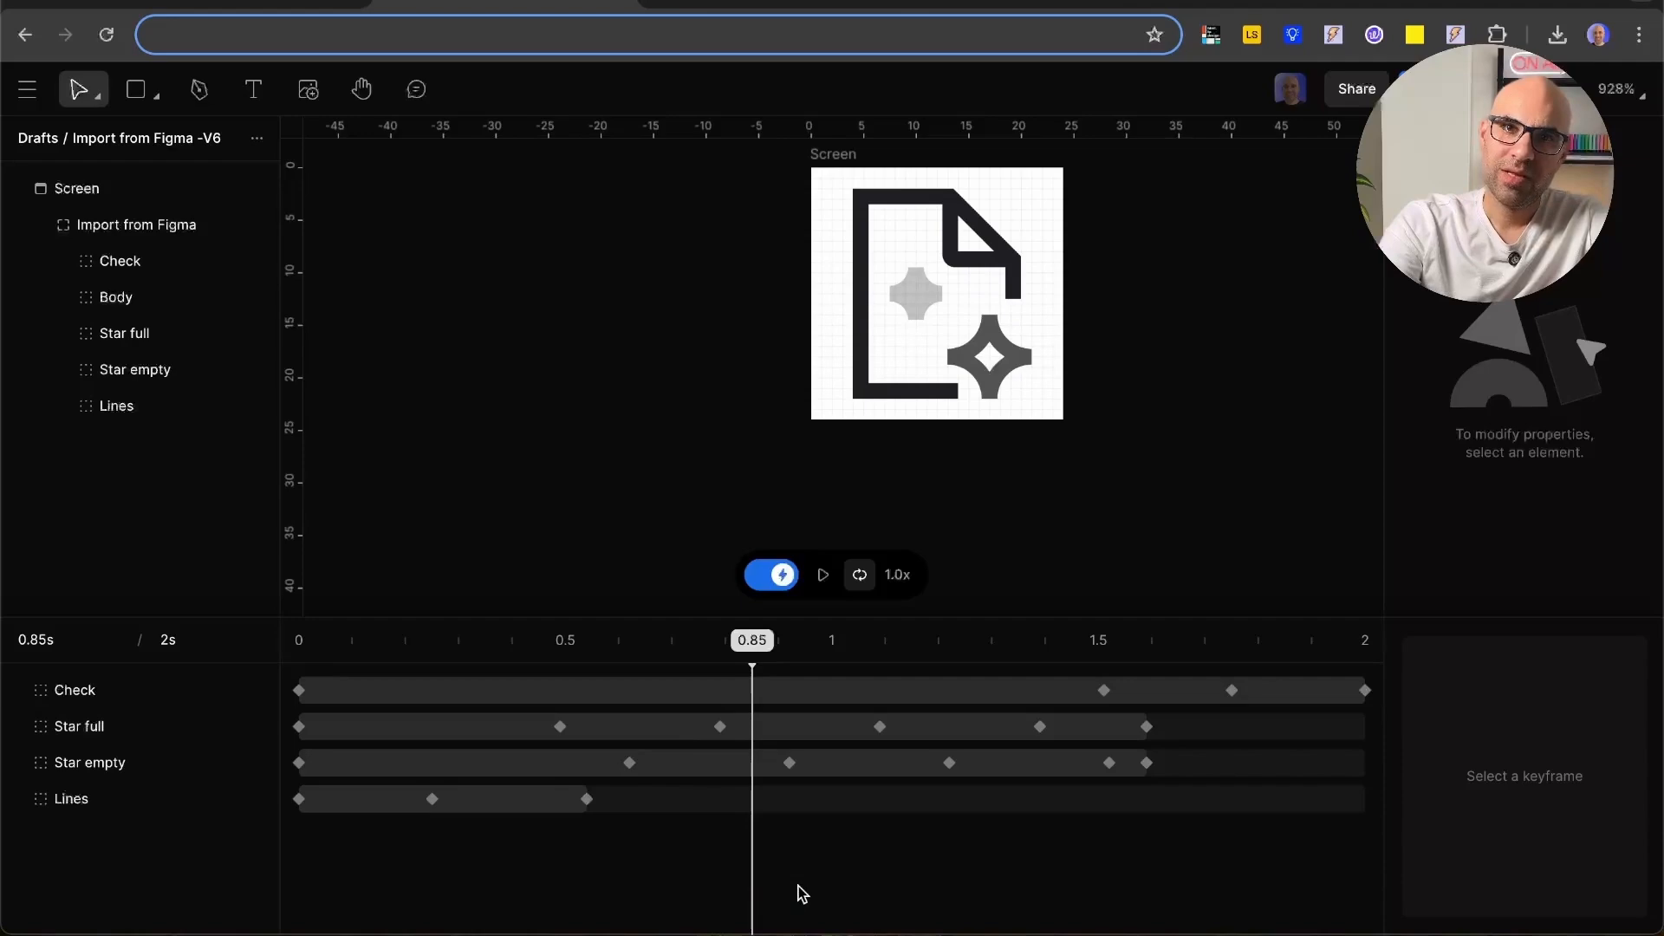
left_click(774, 574)
left_click(148, 260)
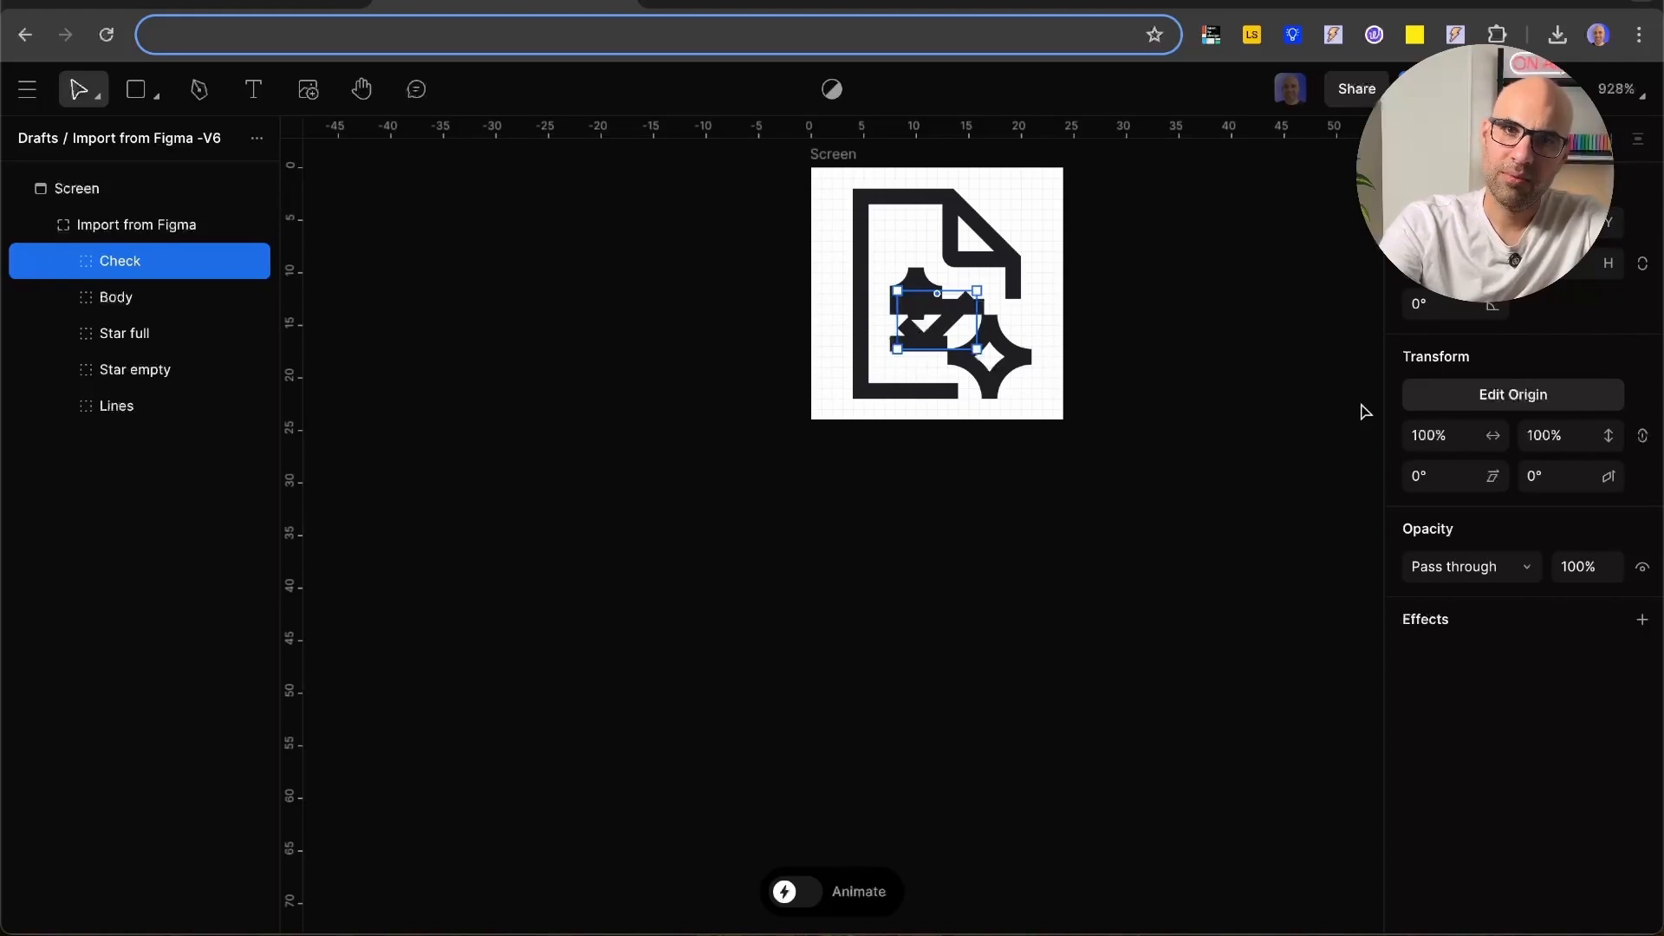
left_click(794, 901)
- Play the animation from the start, stop it and return the playhead to 0 s
left_click_drag(740, 646, 290, 676)
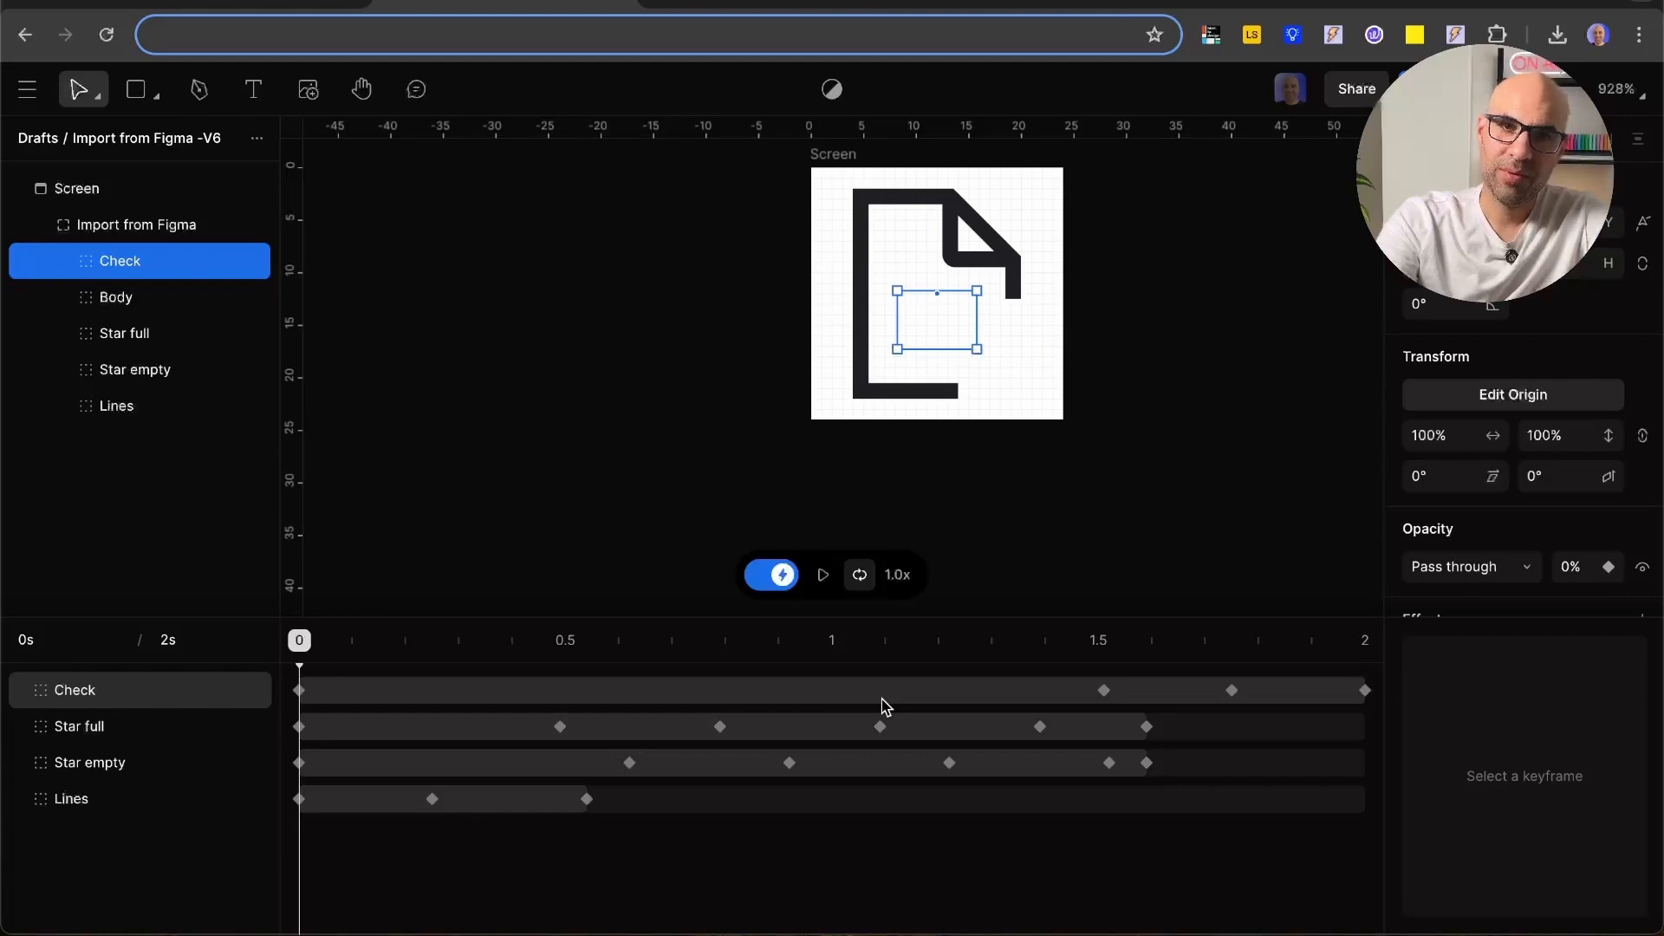
left_click(823, 575)
key("space")
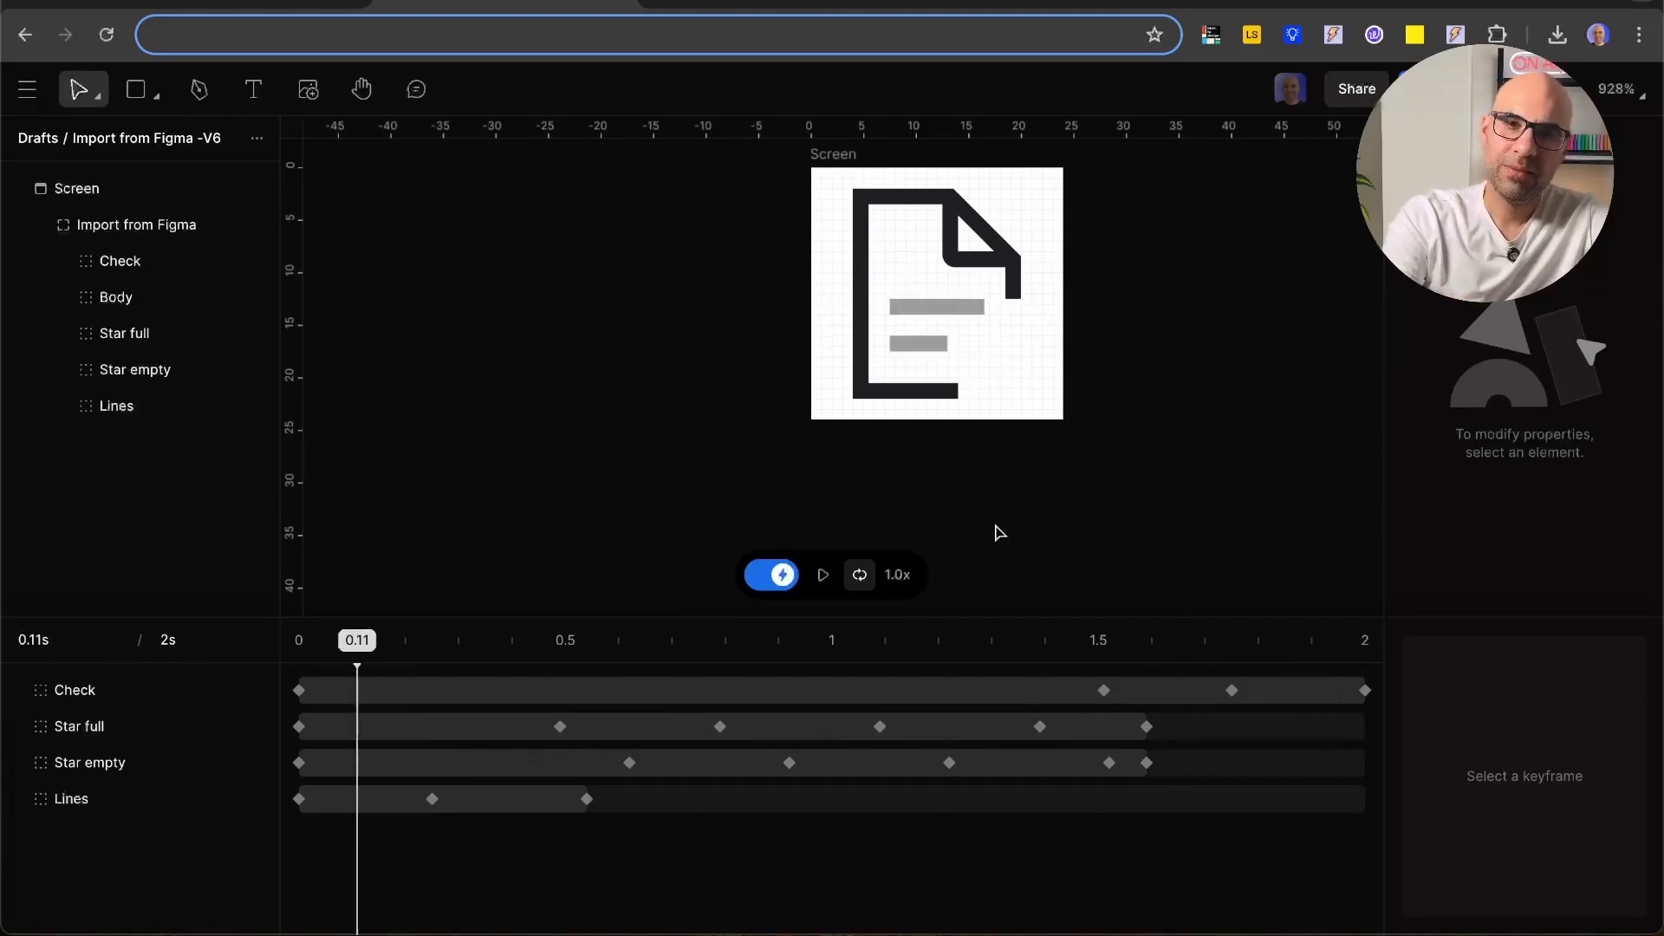
key("Home")
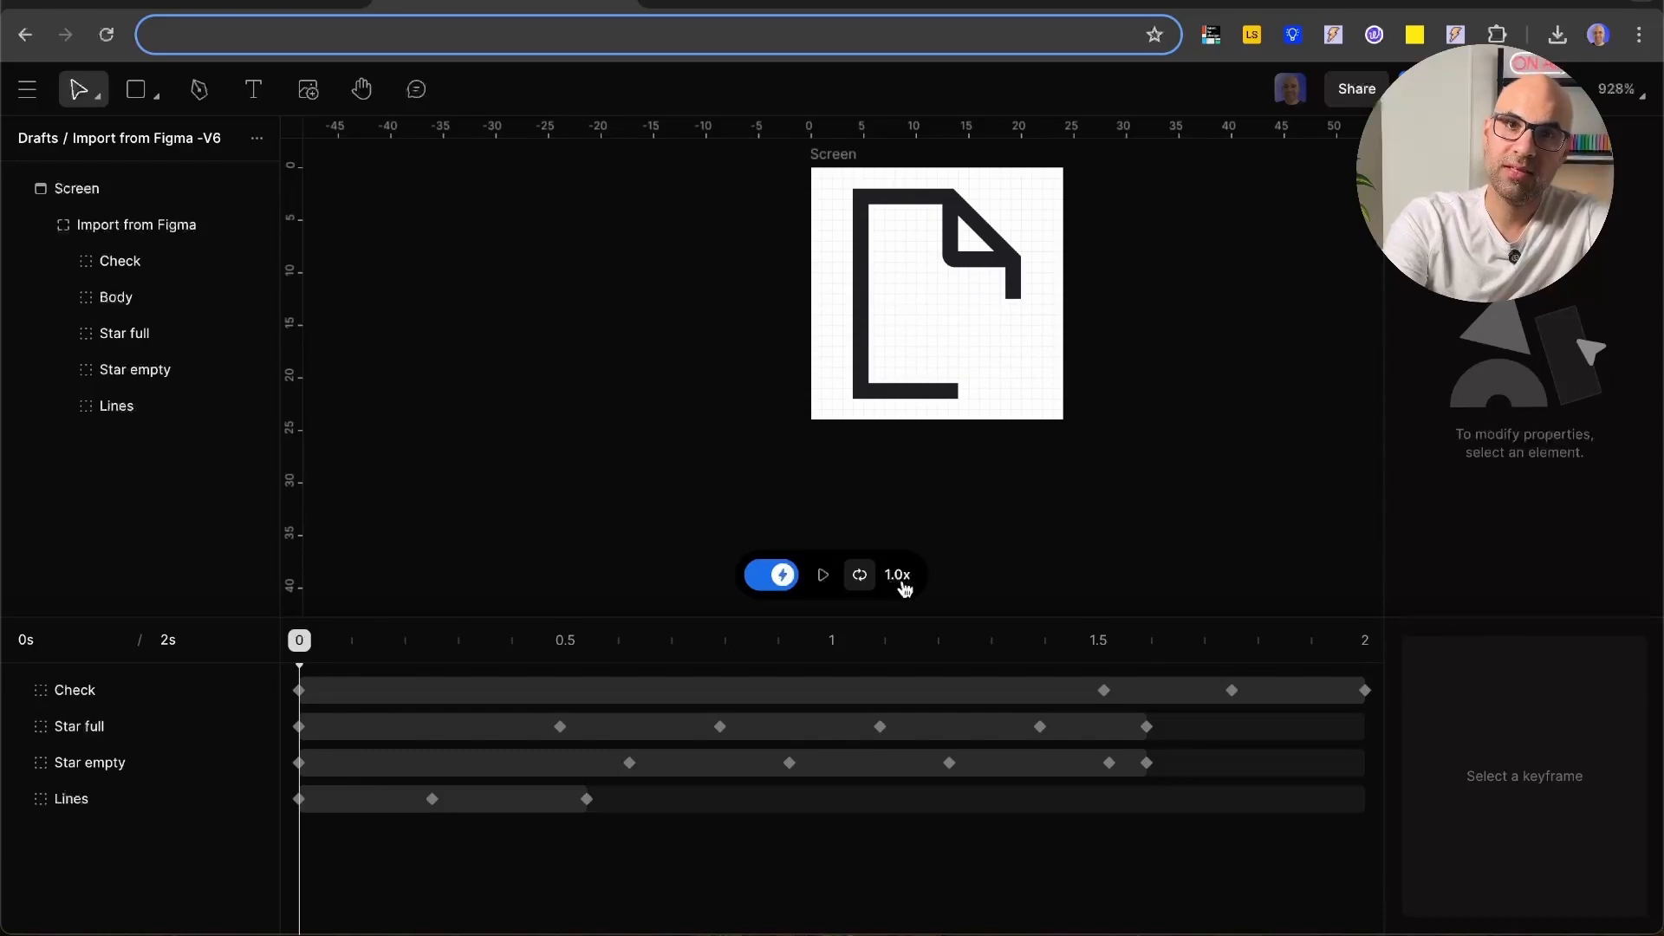
- Select the Check track and scrub the timeline to about 1.84 s to examine how the checkmark fades in
left_click(177, 700)
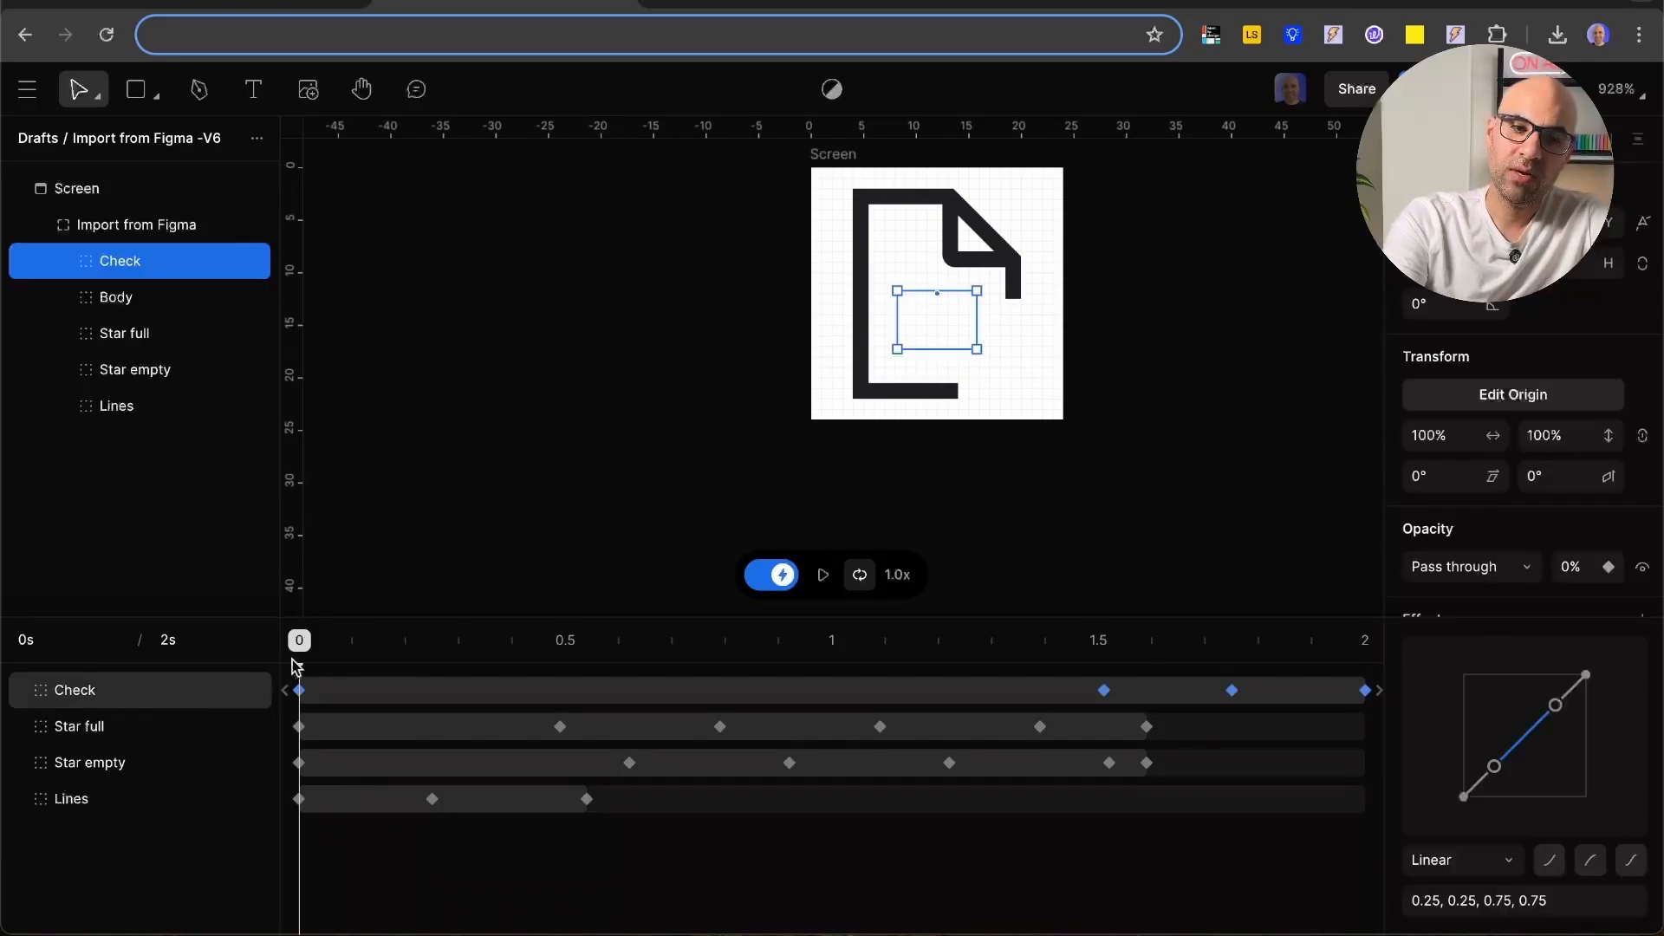
left_click_drag(308, 657, 741, 658)
left_click_drag(1249, 674, 1284, 676)
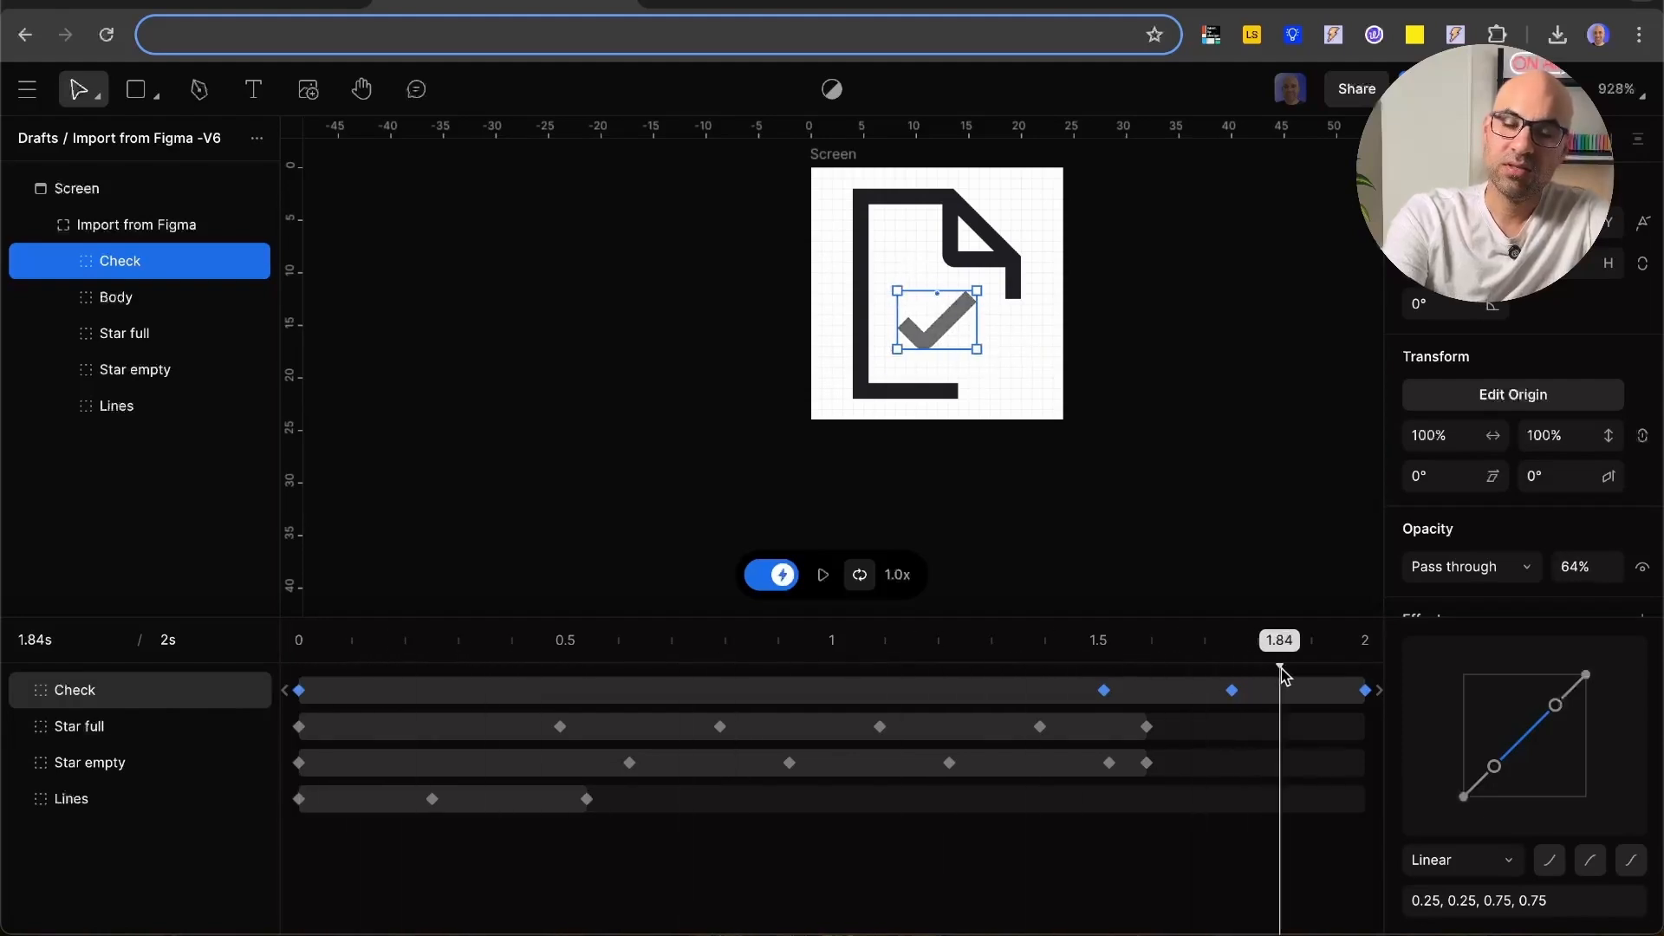
- Scrub through the Star full and Lines tracks to examine when each layer appears, returning to the start
left_click(76, 731)
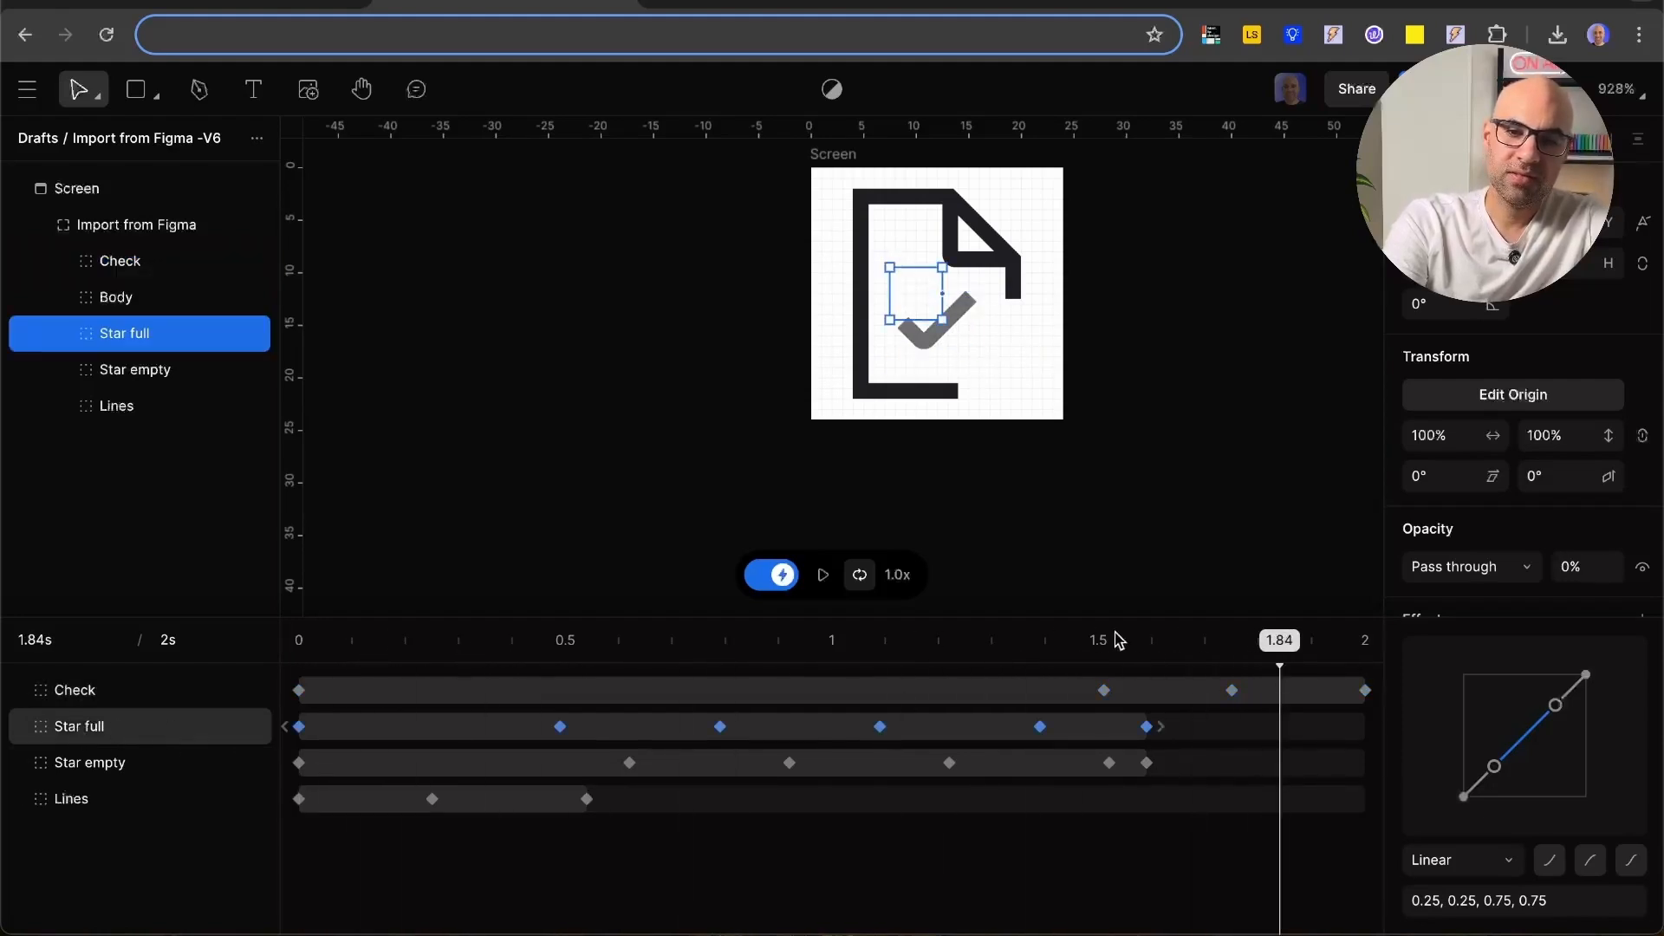
left_click_drag(1284, 639, 1030, 641)
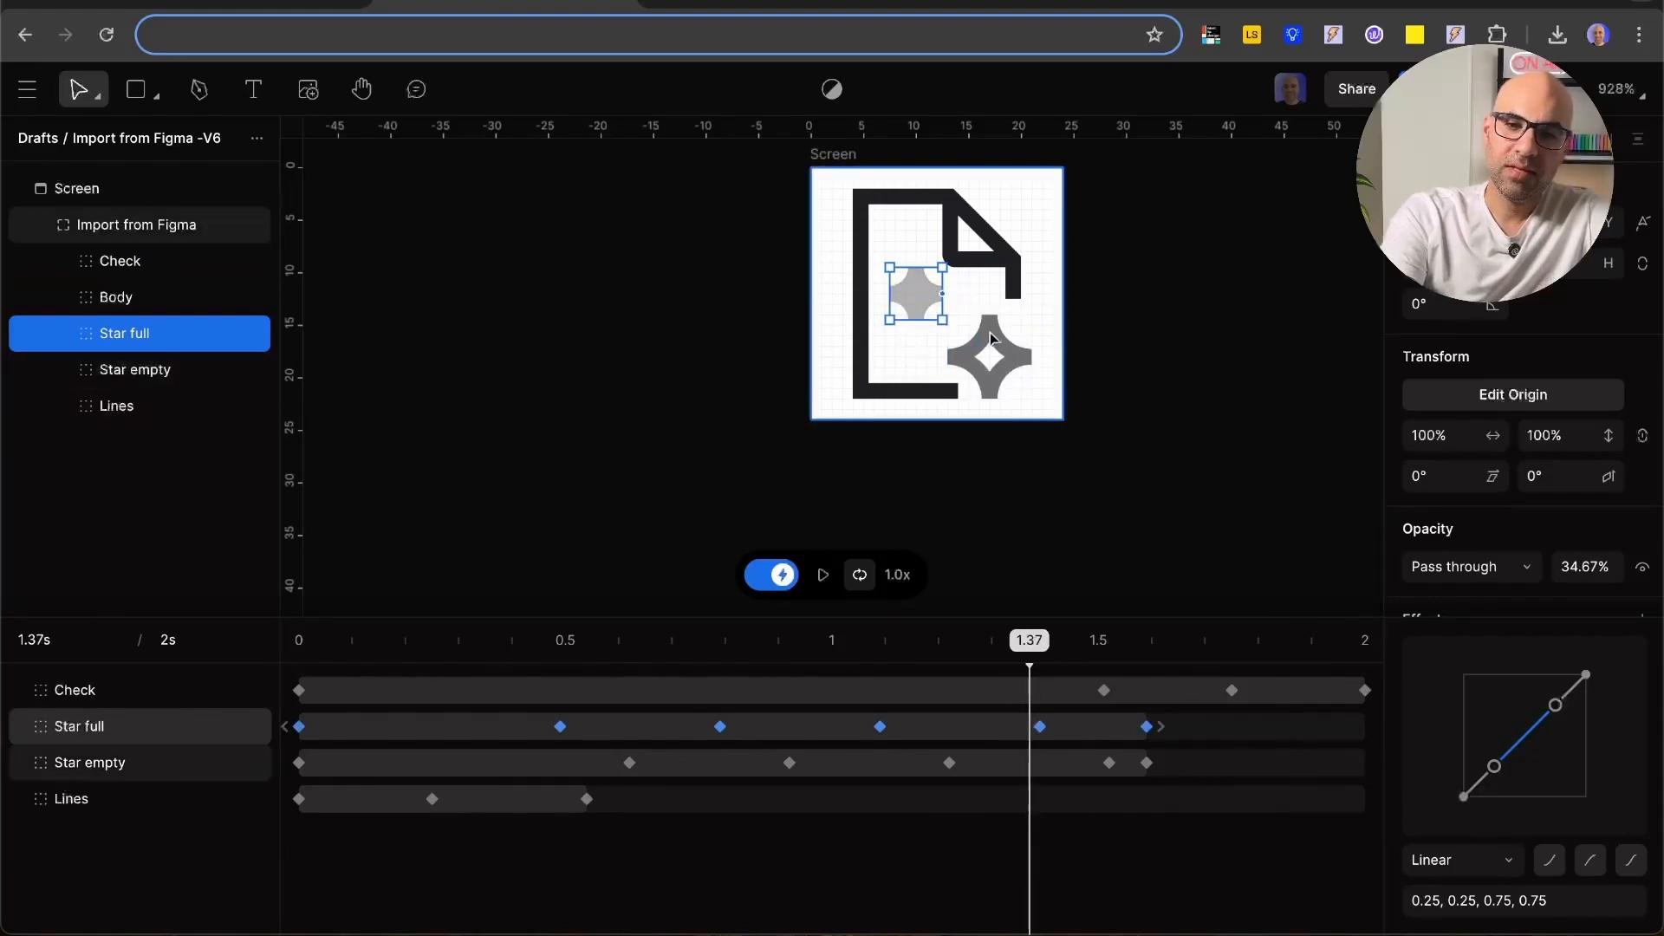
left_click(76, 798)
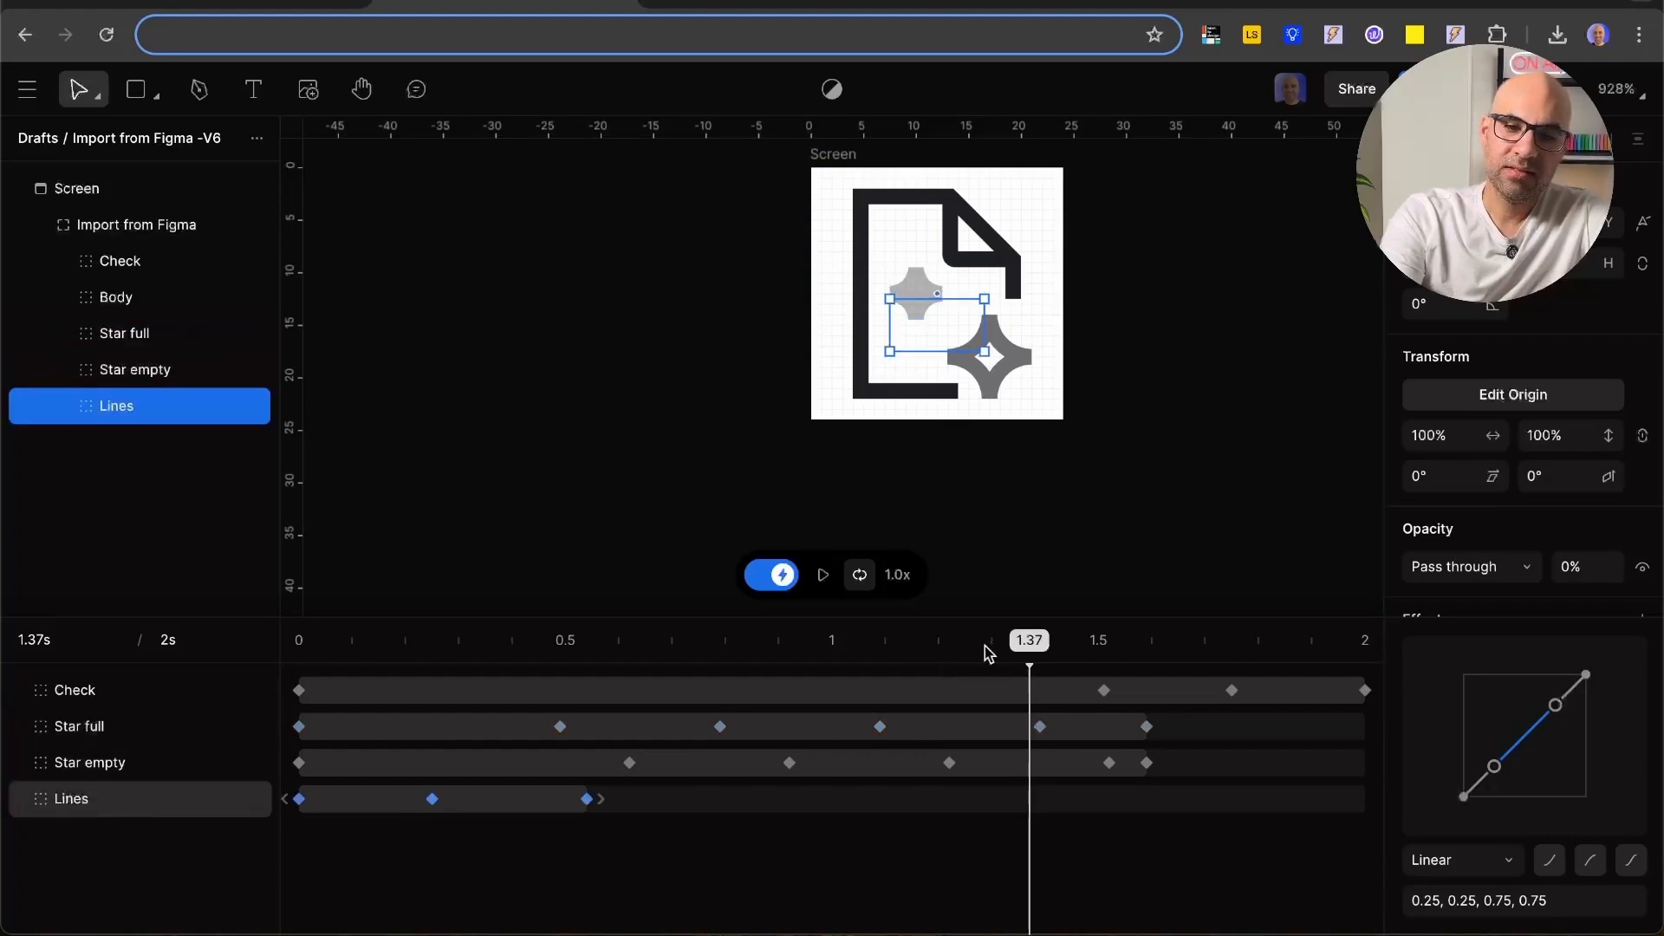
left_click_drag(1029, 641, 390, 720)
key("space")
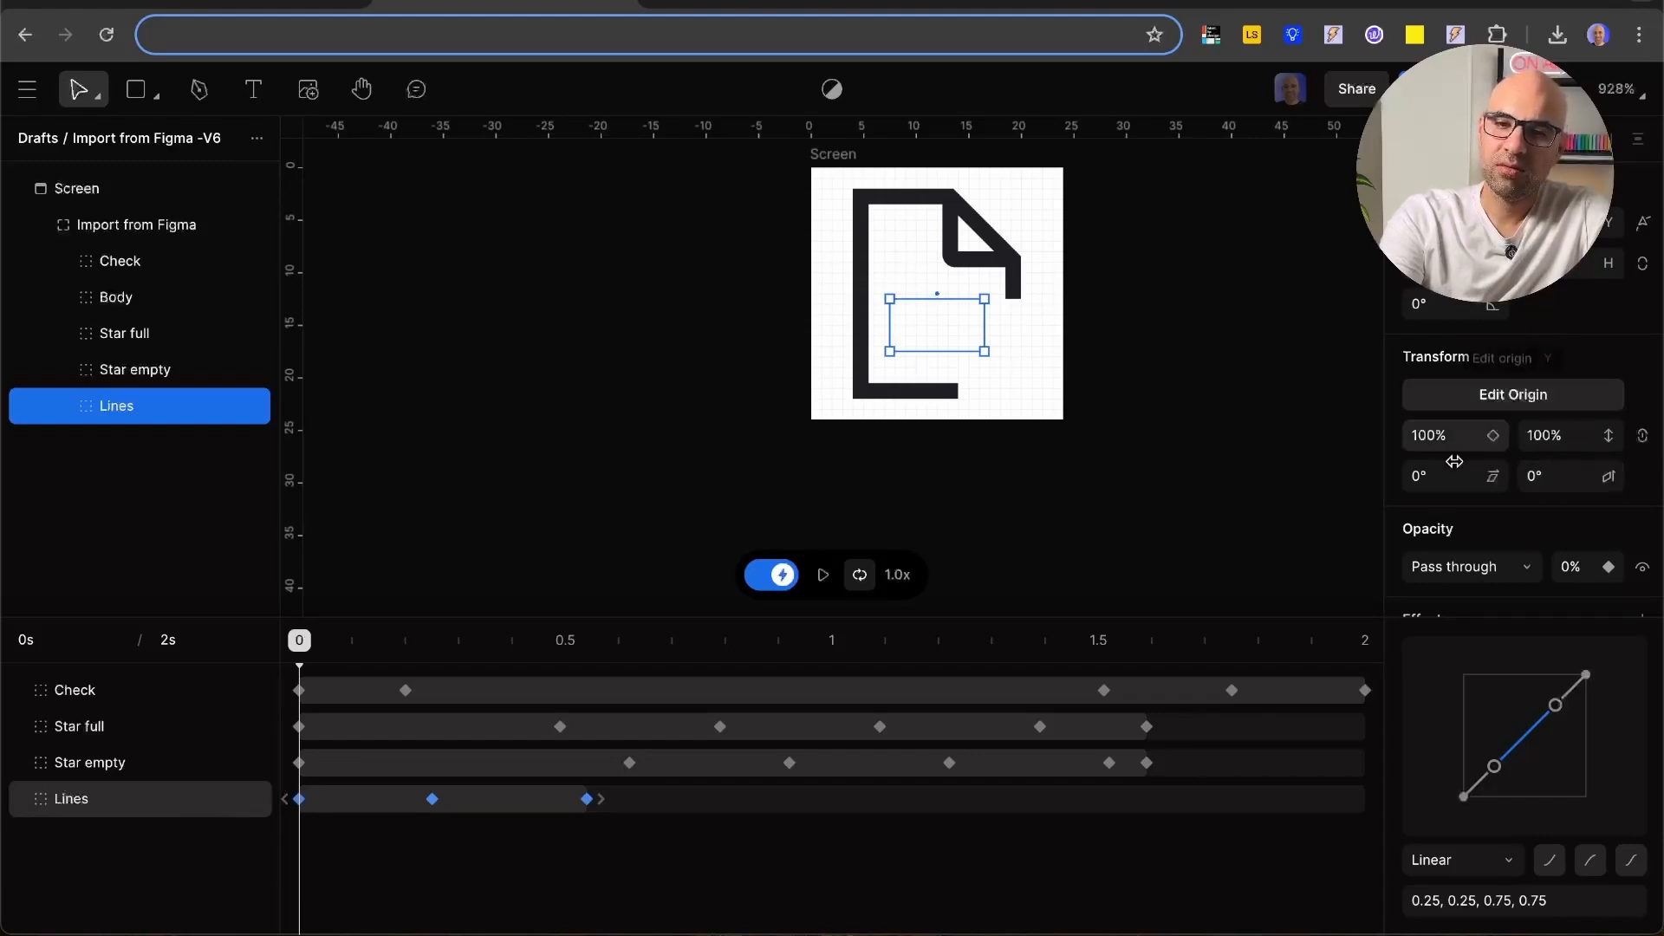
- Compare the Lines layer's opacity at its 0 s and 0.25 s keyframes
scroll(1507, 546, "down", 1)
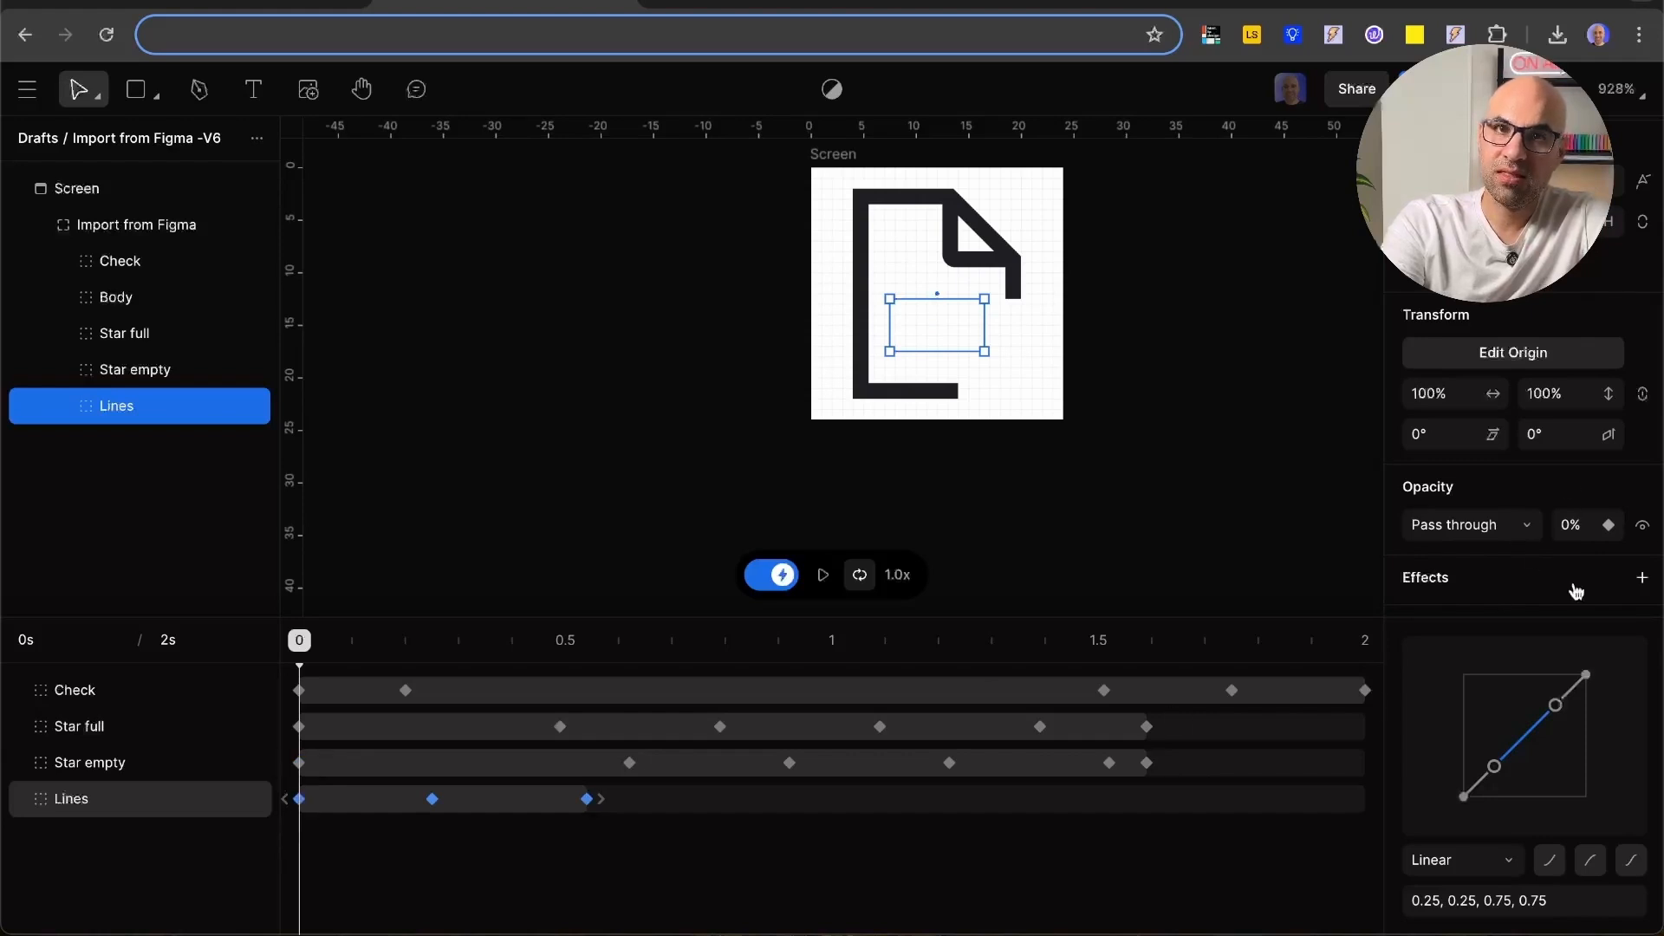
left_click(434, 801)
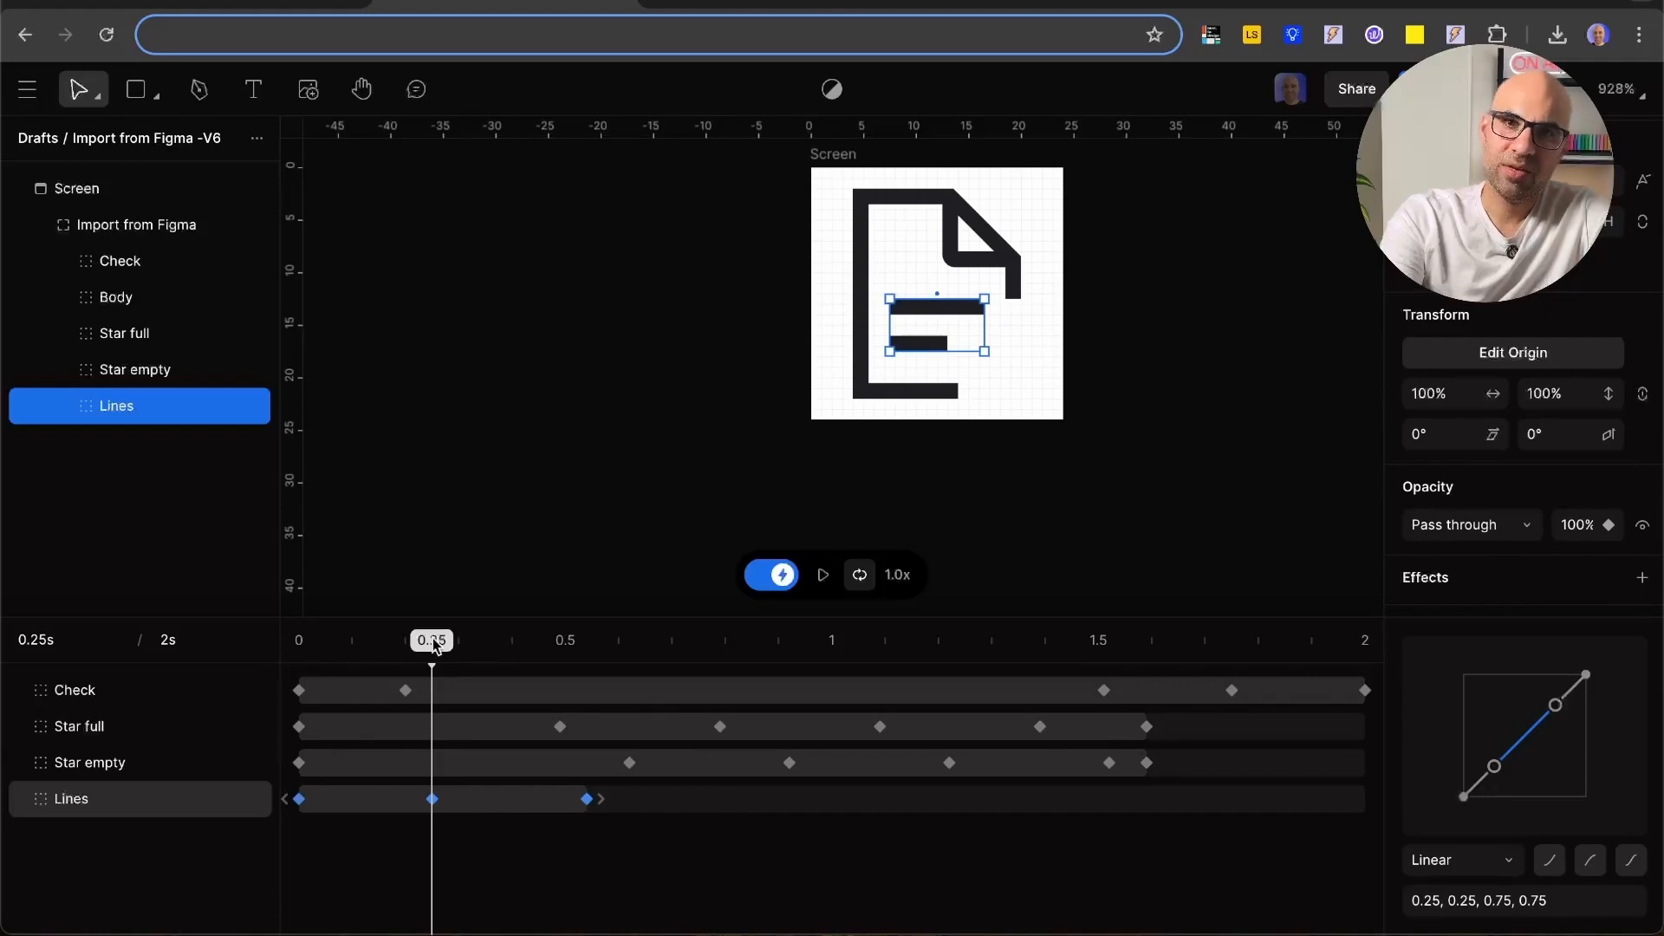
left_click_drag(433, 641, 299, 641)
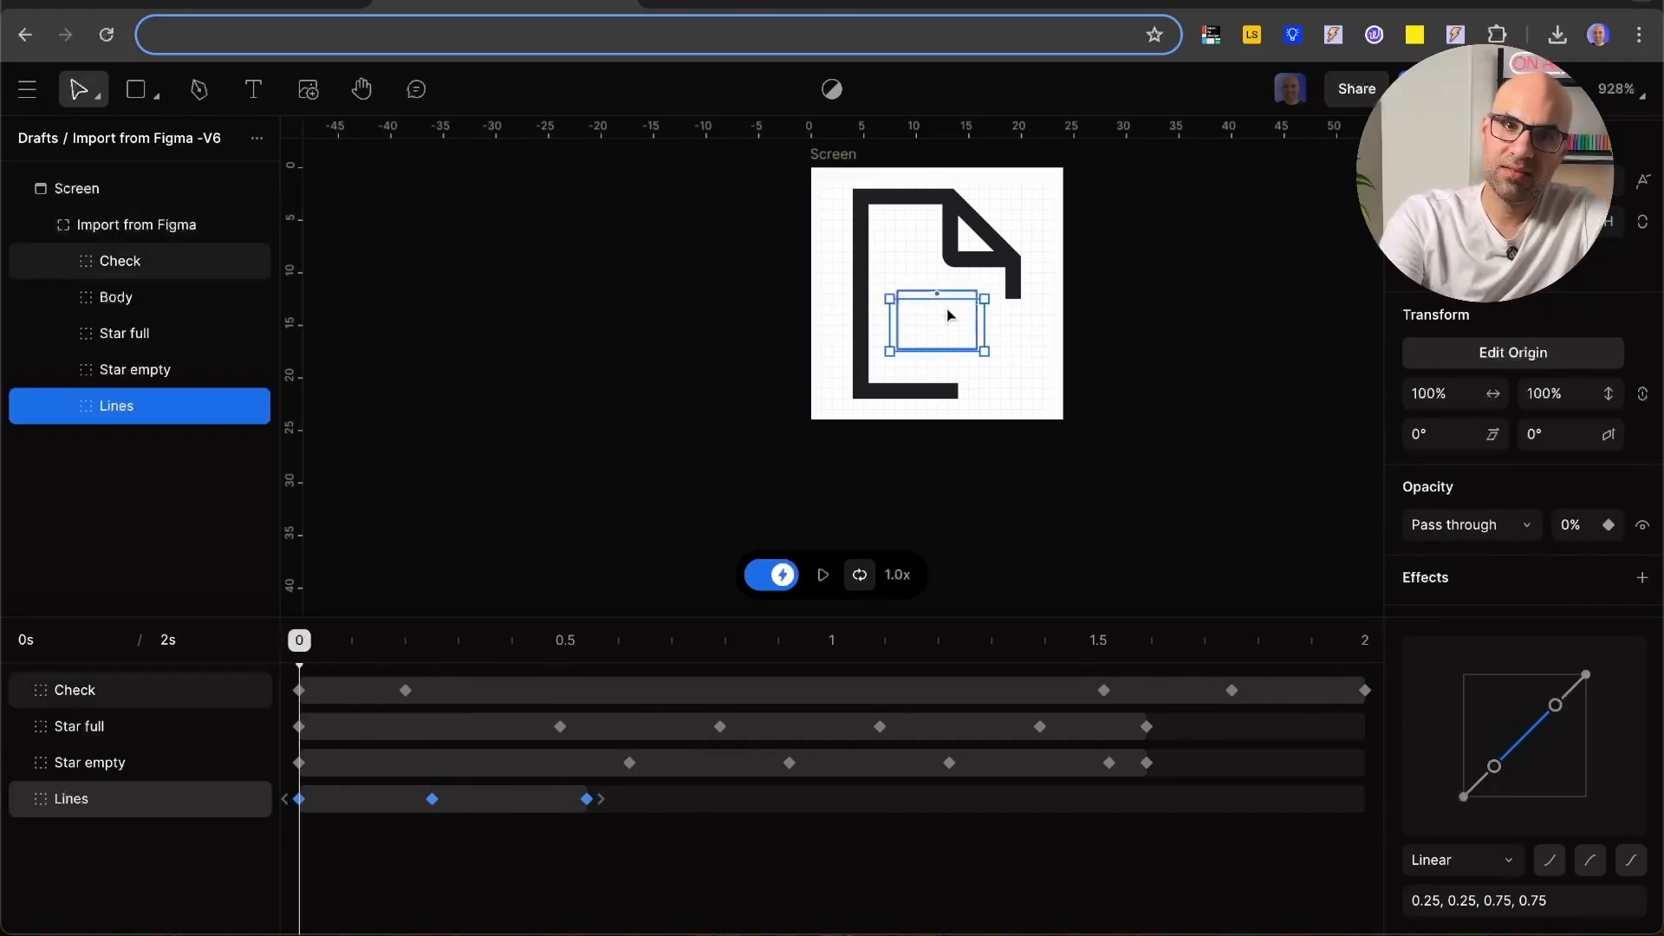
left_click(432, 798)
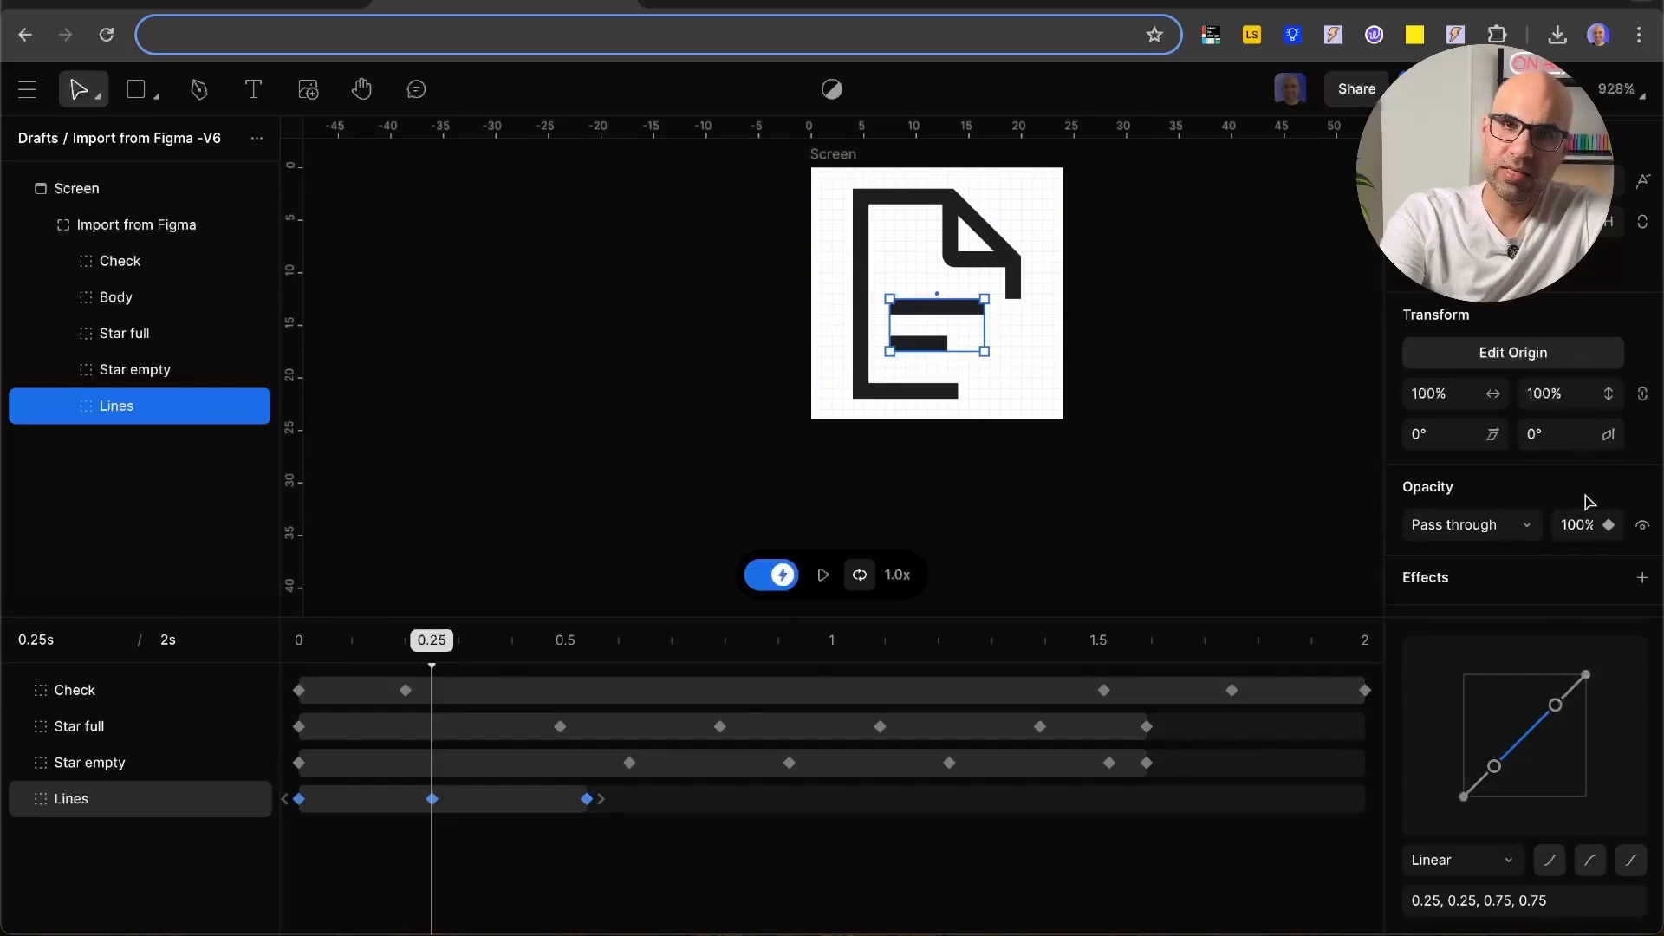
left_click_drag(441, 651, 433, 737)
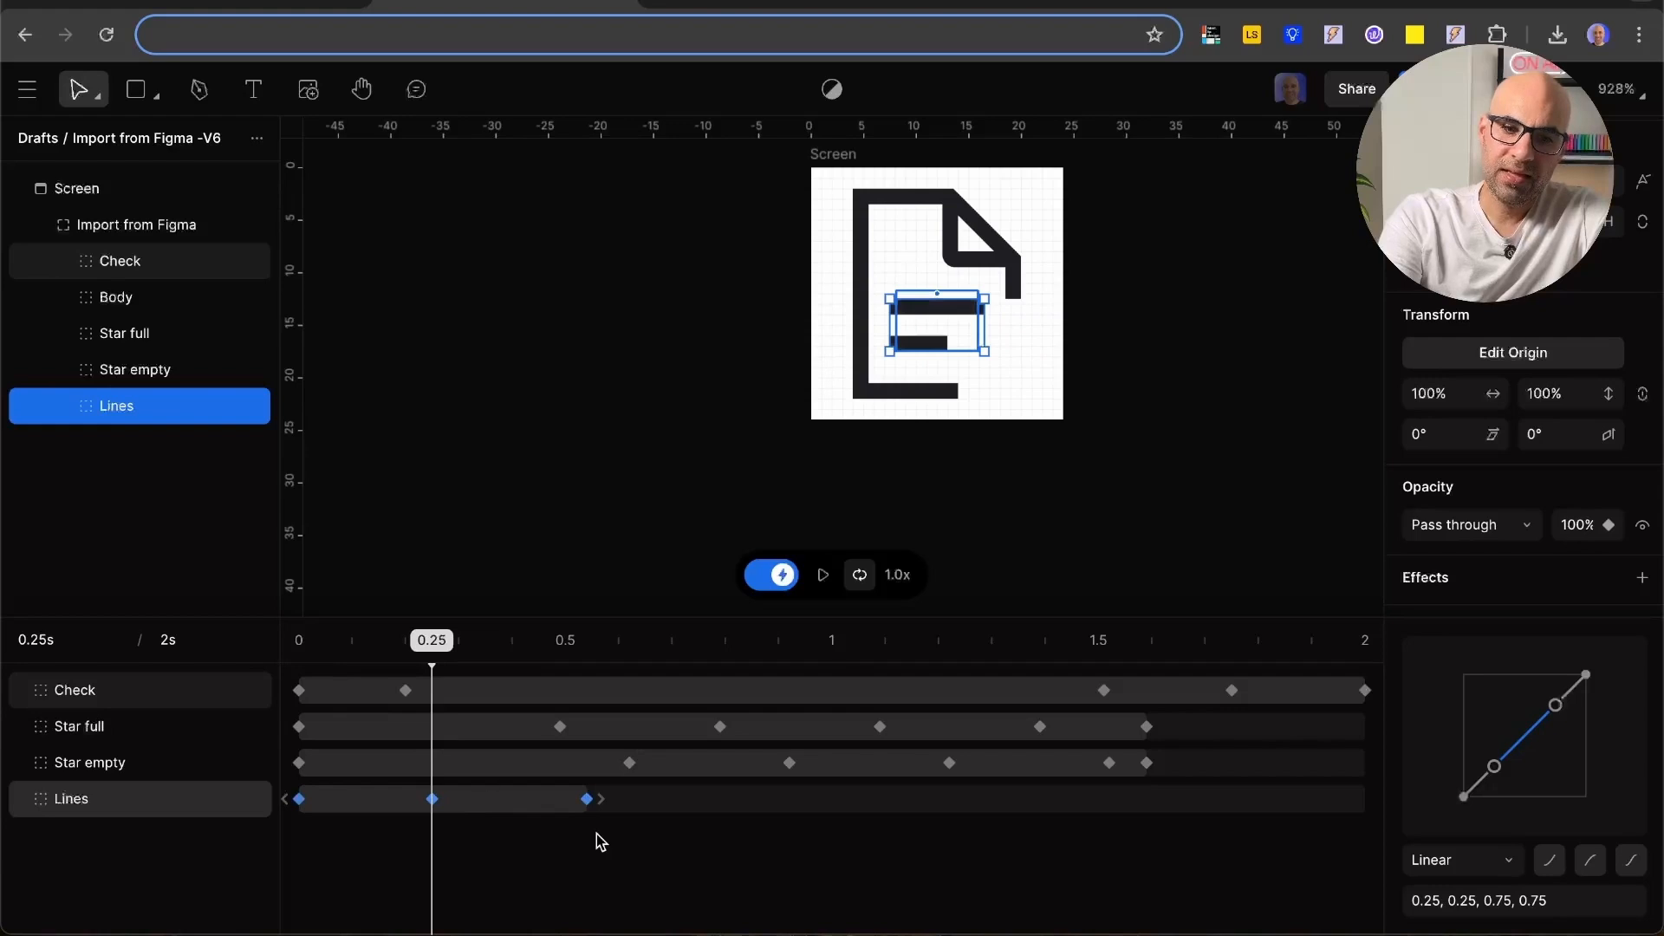
- Compare the Lines layer's opacity at its 0.54 s and 0.25 s keyframes, then scrub to about 0.47 s to examine the fade-out
left_click(586, 798)
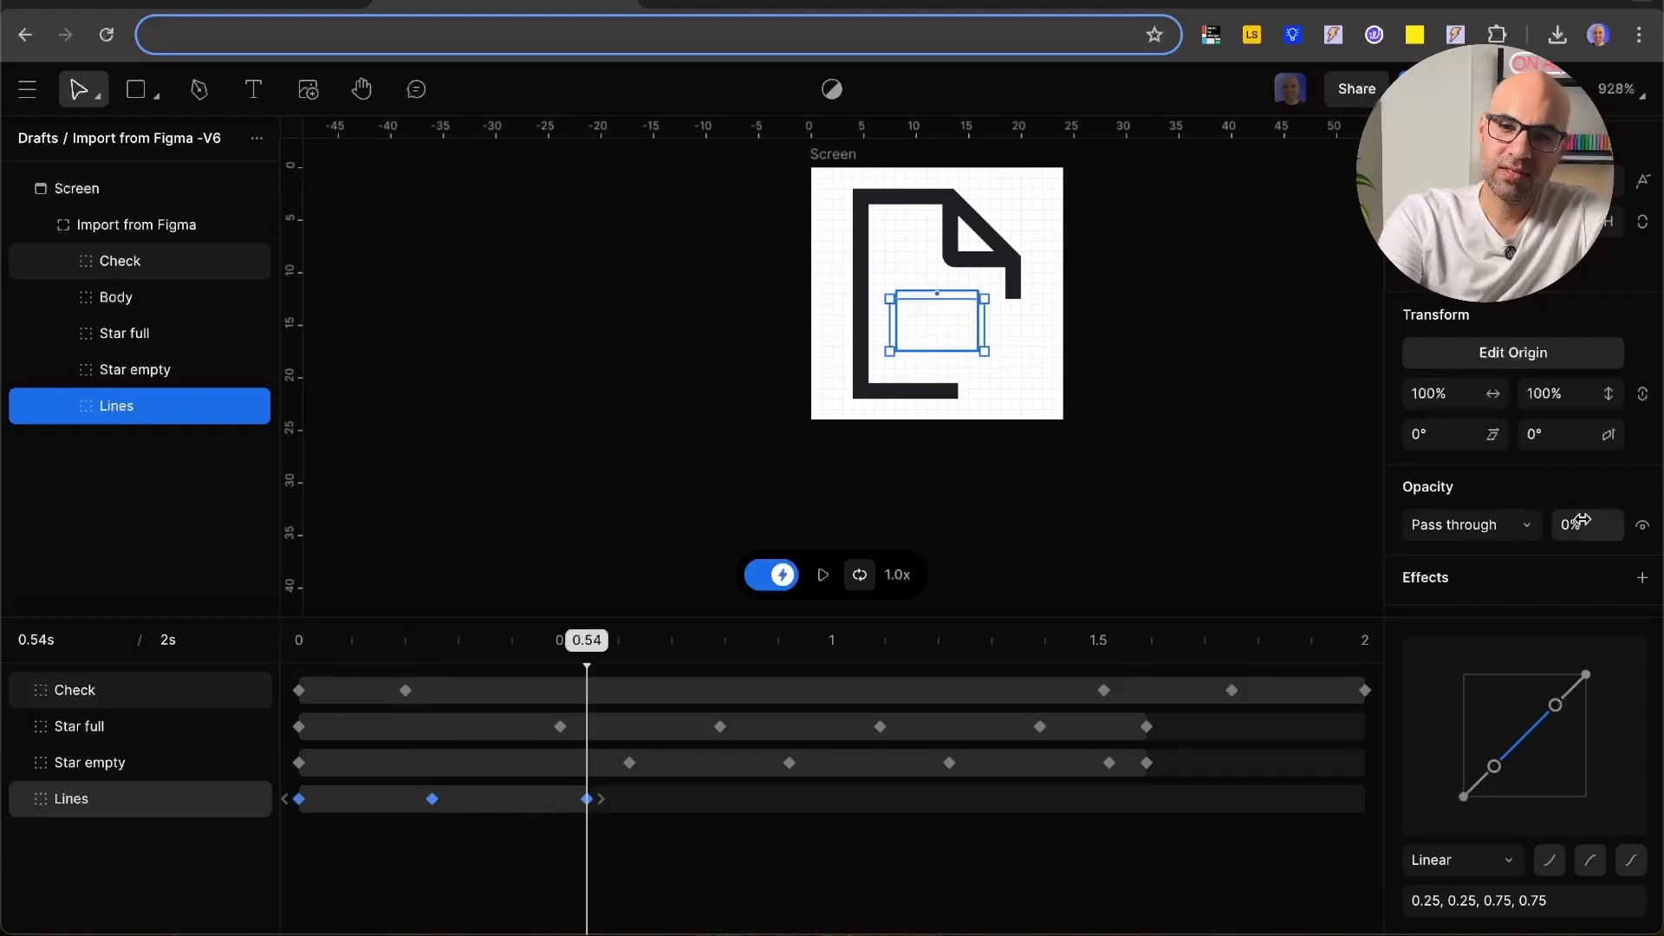
left_click(432, 798)
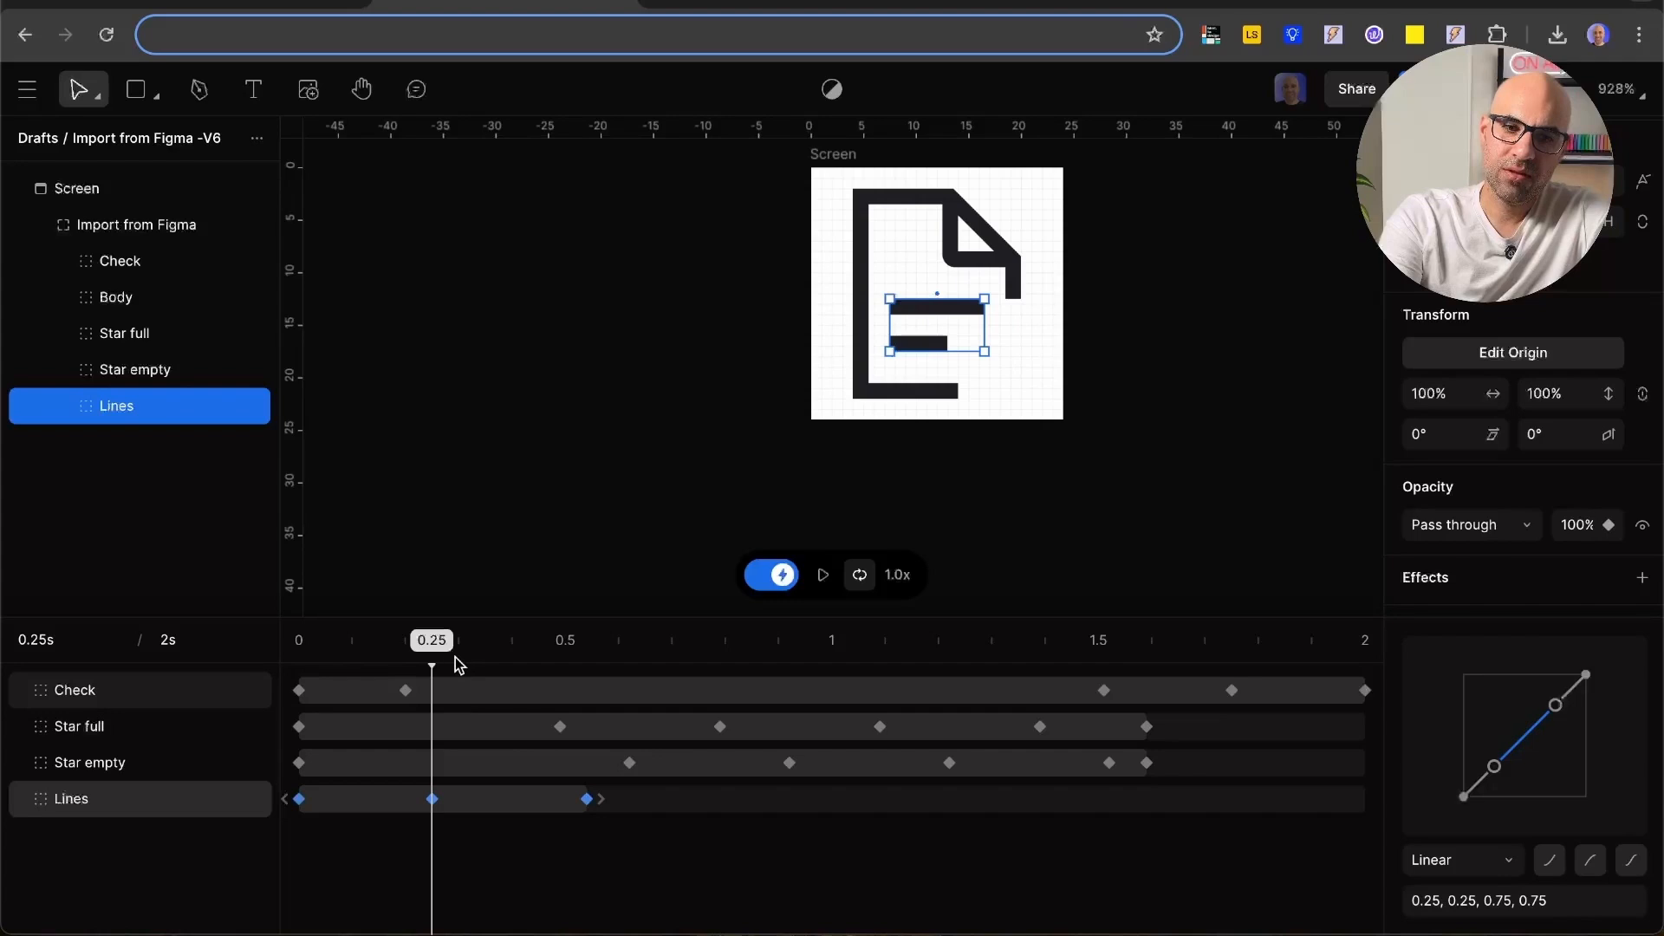
left_click_drag(436, 640, 553, 680)
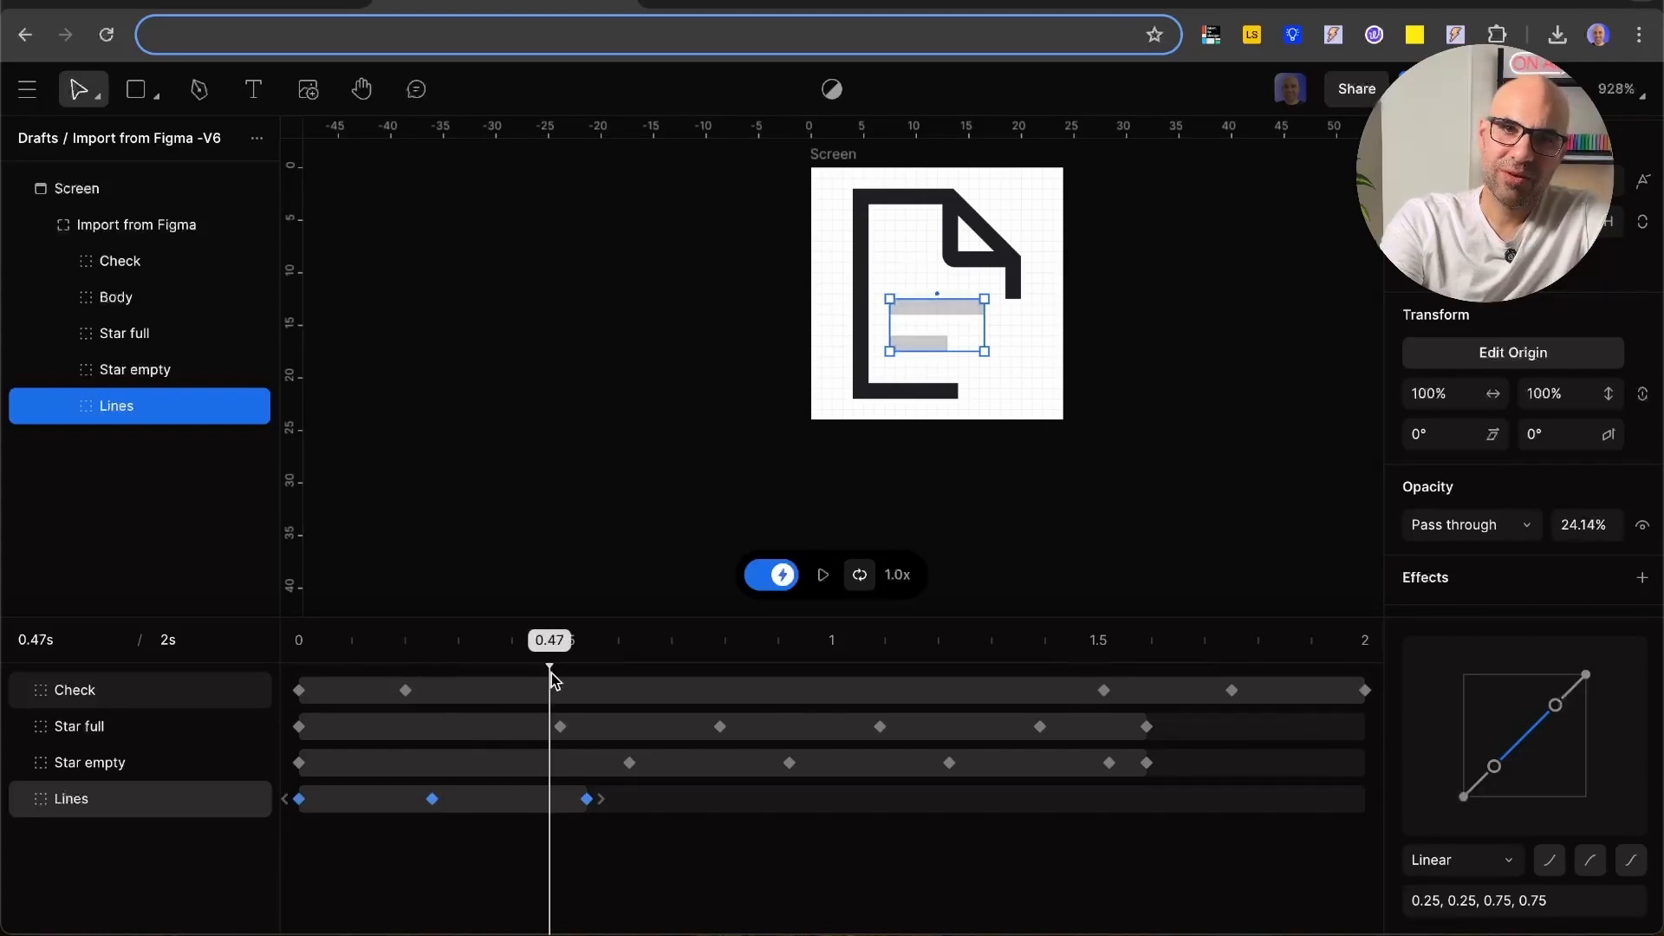
- Step through the Star full keyframes at 0.49 s, 0.79 s and the following one, scrubbing back to 1.07 s to examine the fade
left_click(560, 732)
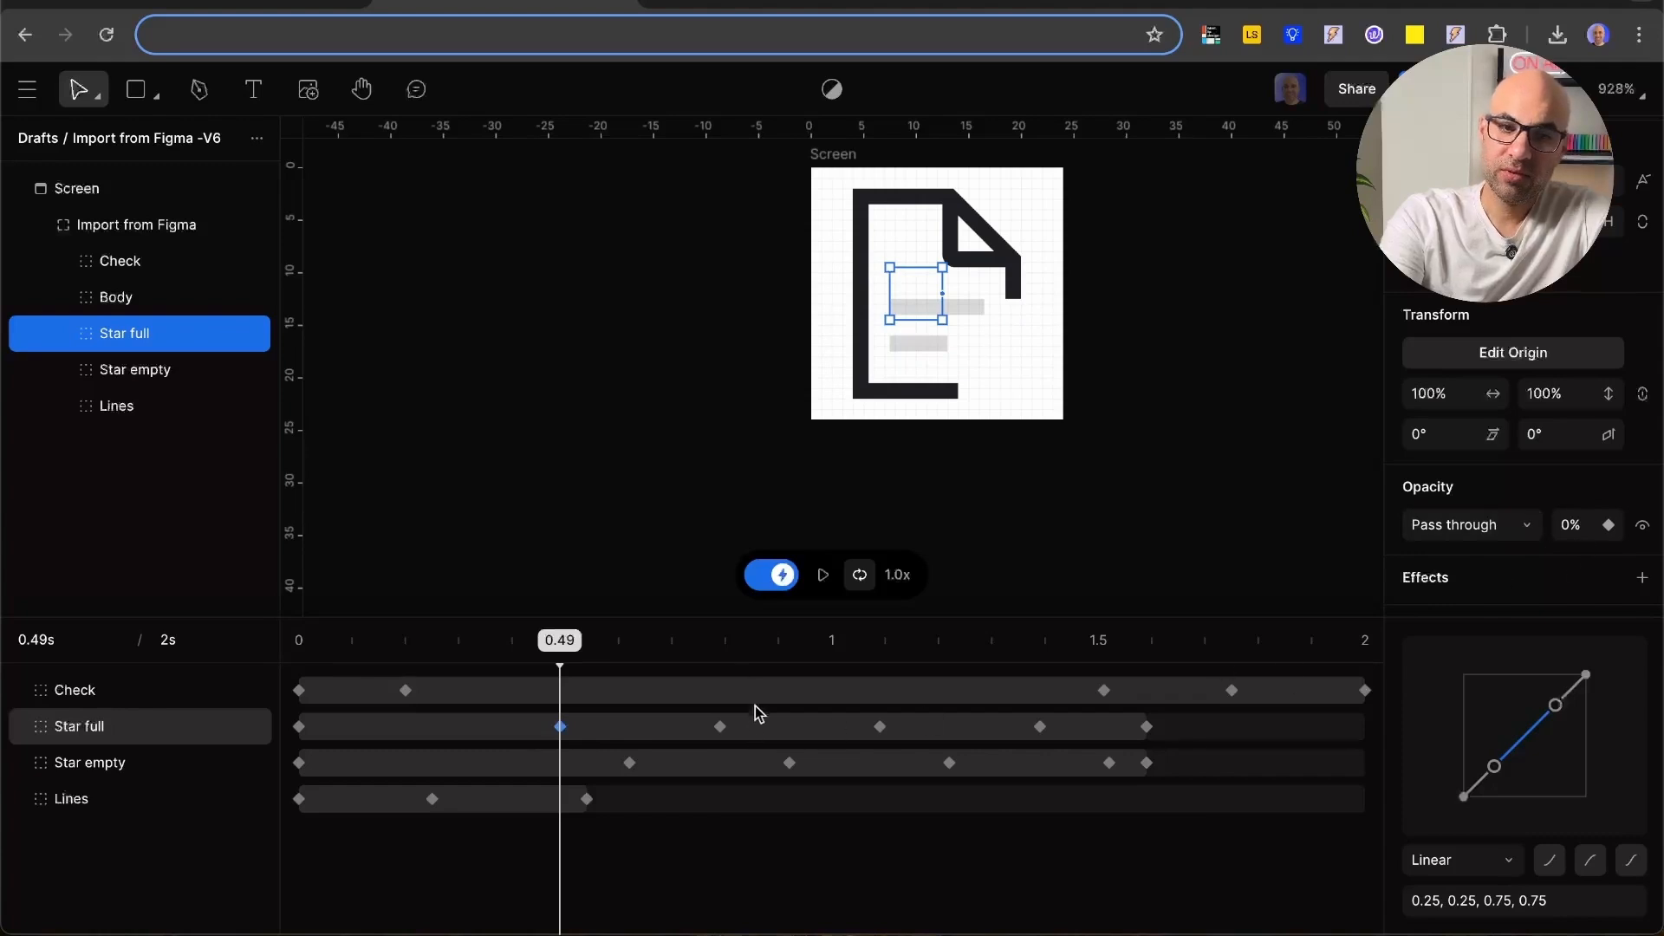
left_click(722, 728)
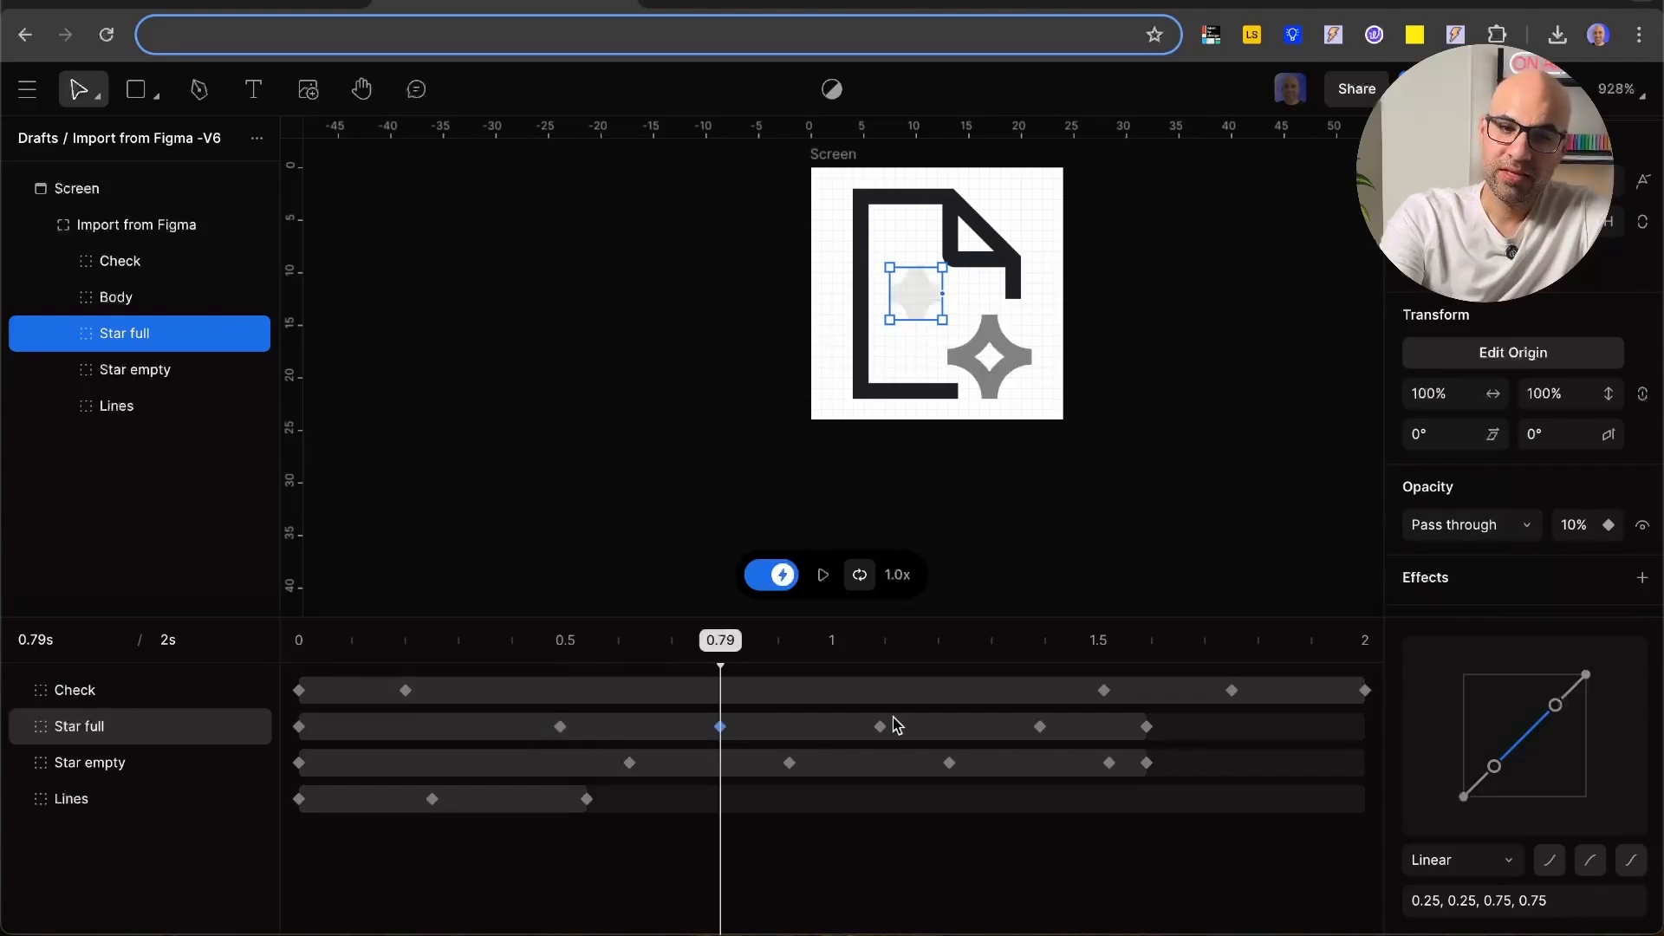
left_click(881, 727)
left_click_drag(884, 660, 875, 732)
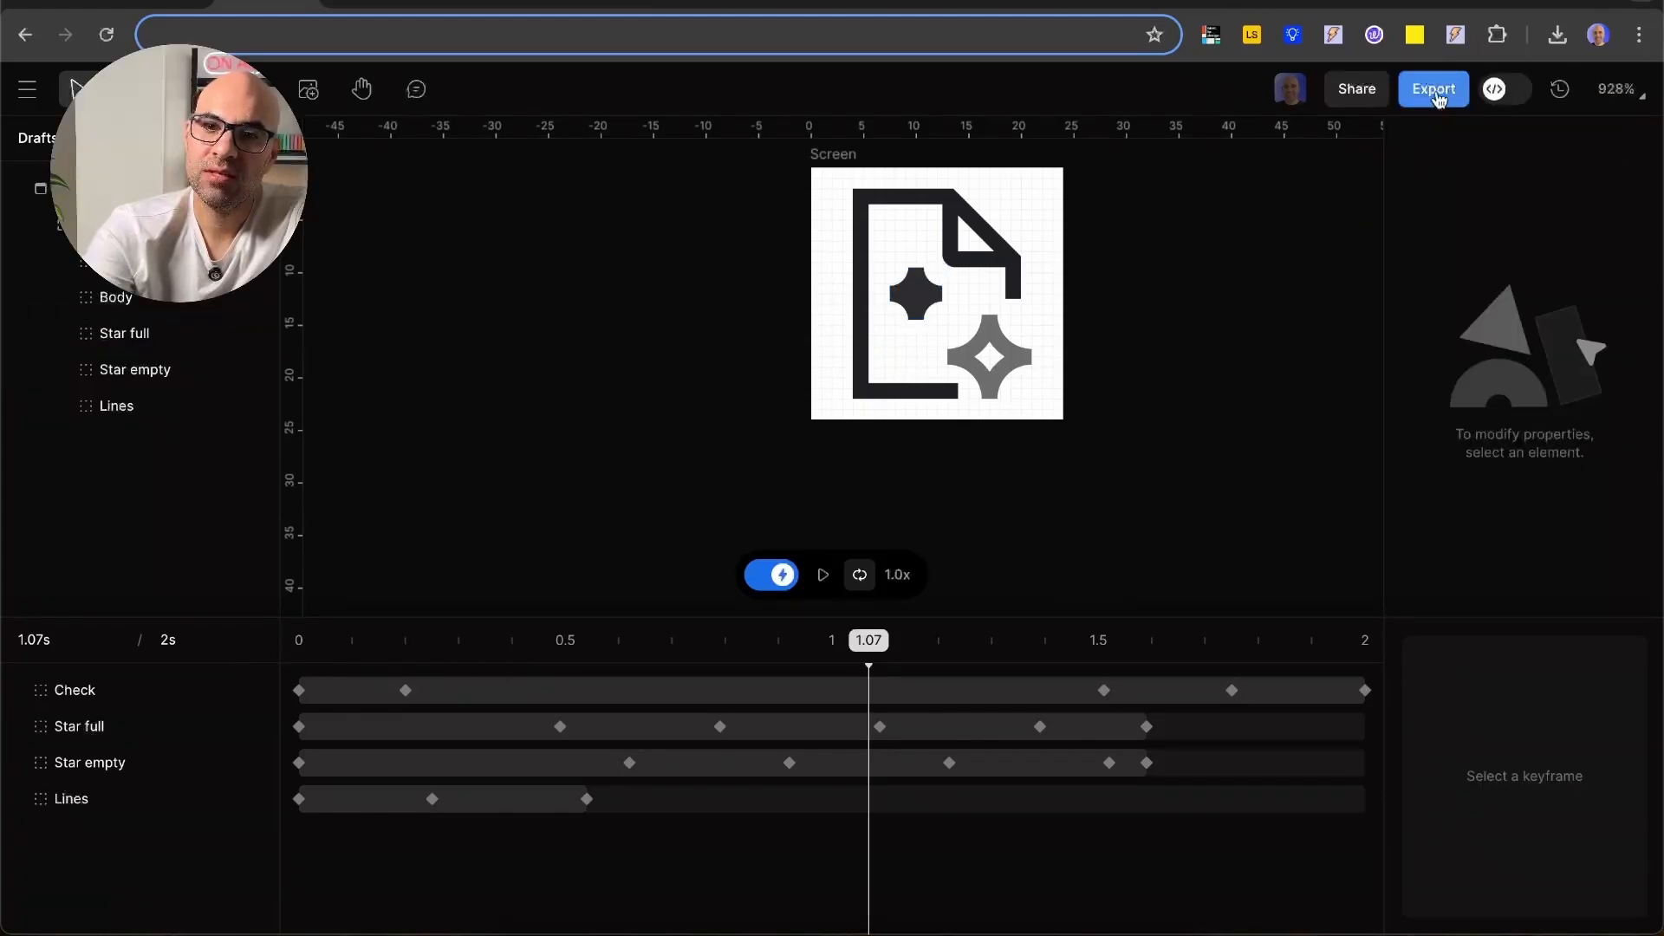
- Open the animation's export details, pause the preview and review the available formats, keeping Lottie (.json)
left_click(1405, 89)
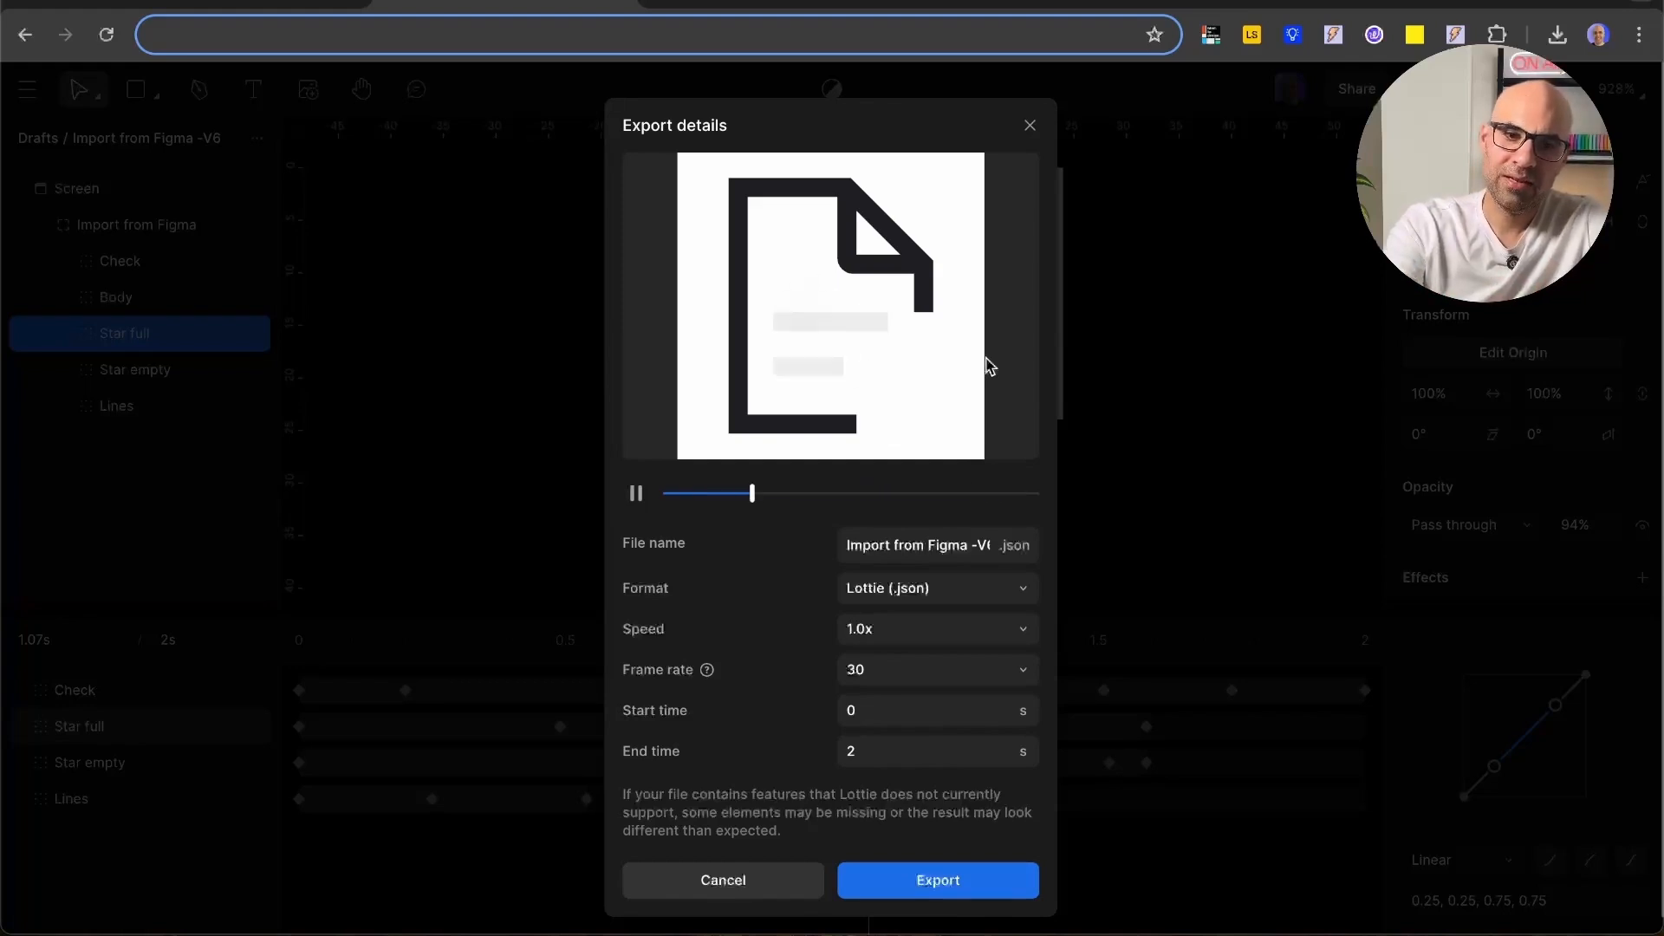
left_click(637, 494)
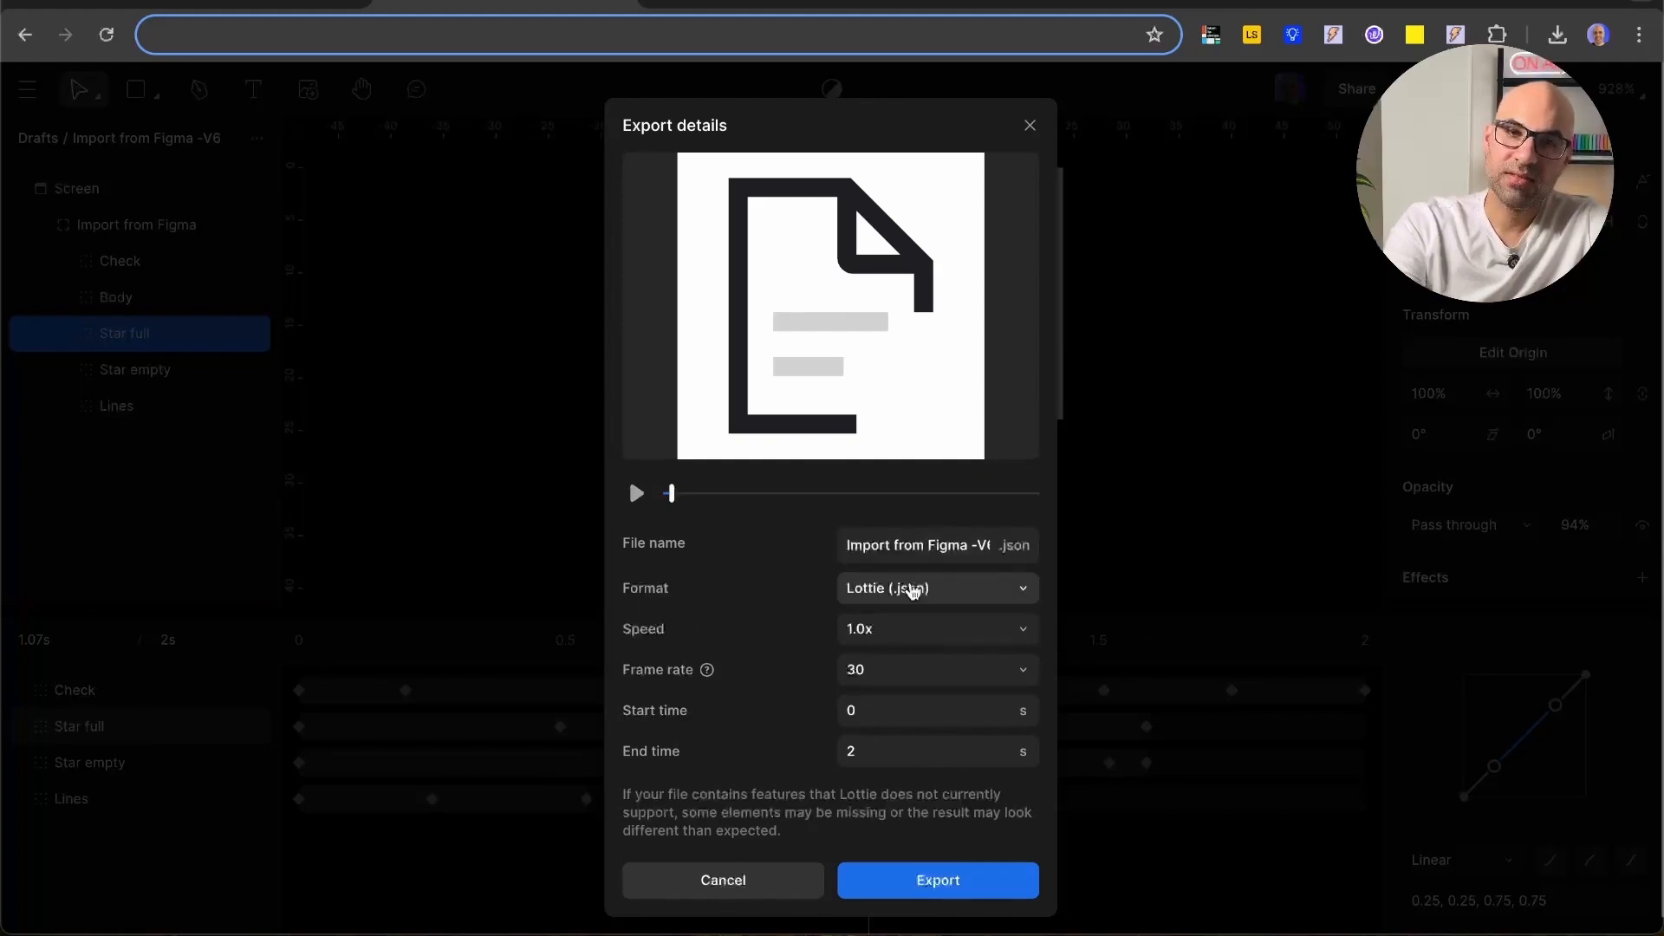
left_click(910, 587)
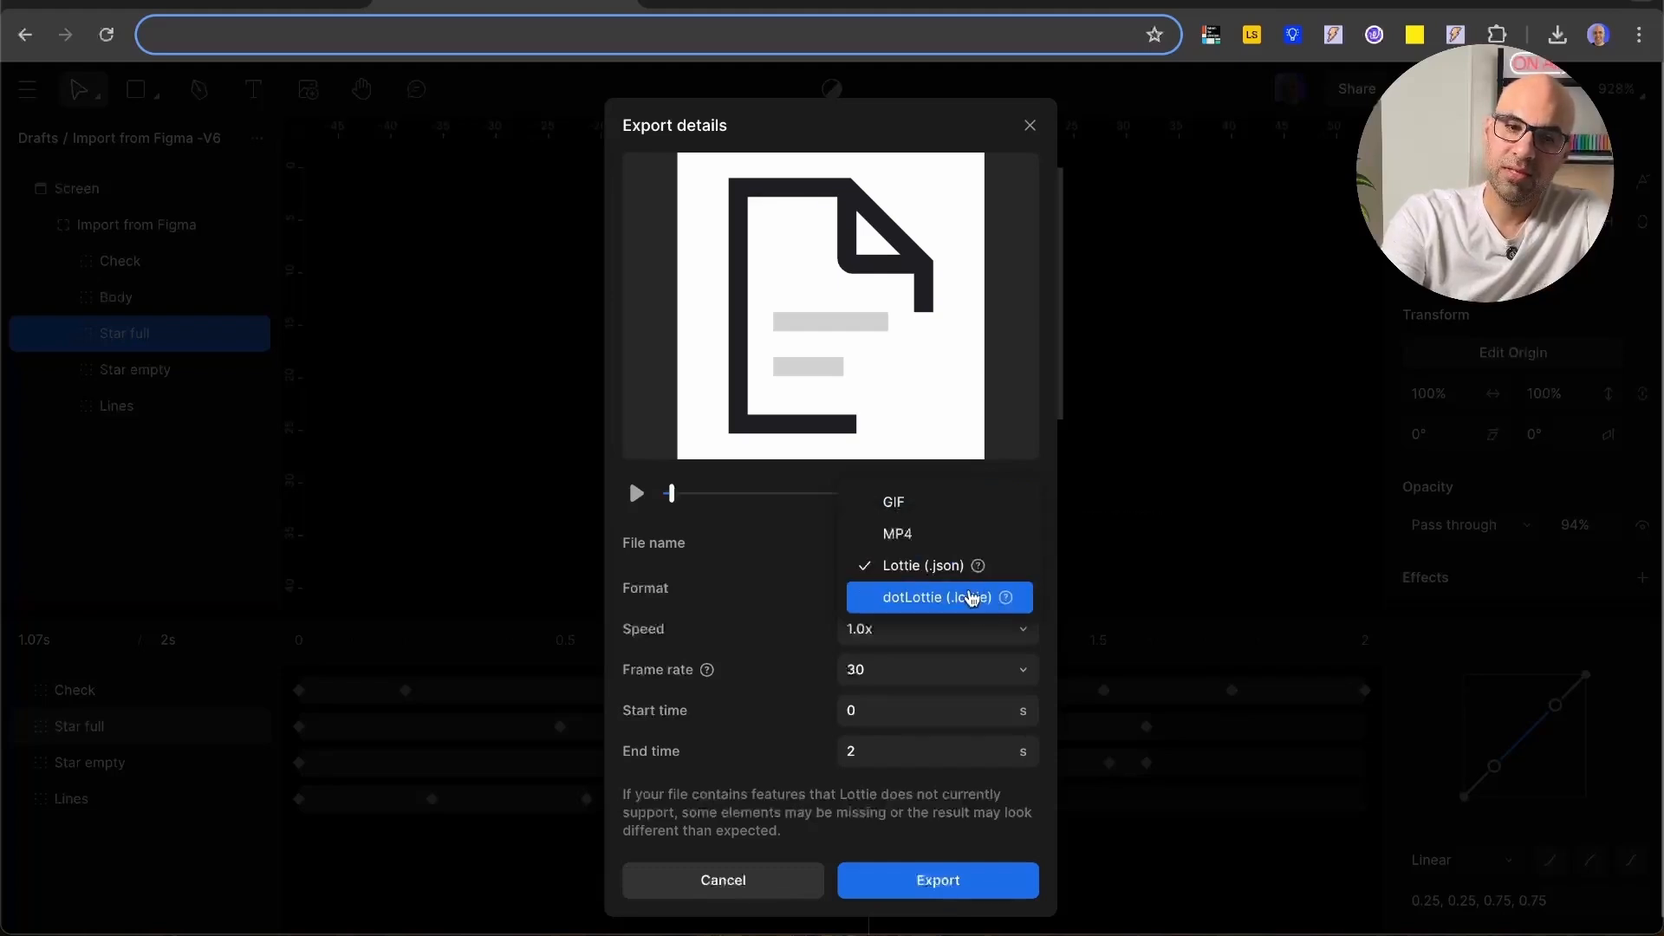
left_click(797, 631)
- Review the export's speed and frame rate options, keeping 1.0x and 30
left_click(852, 632)
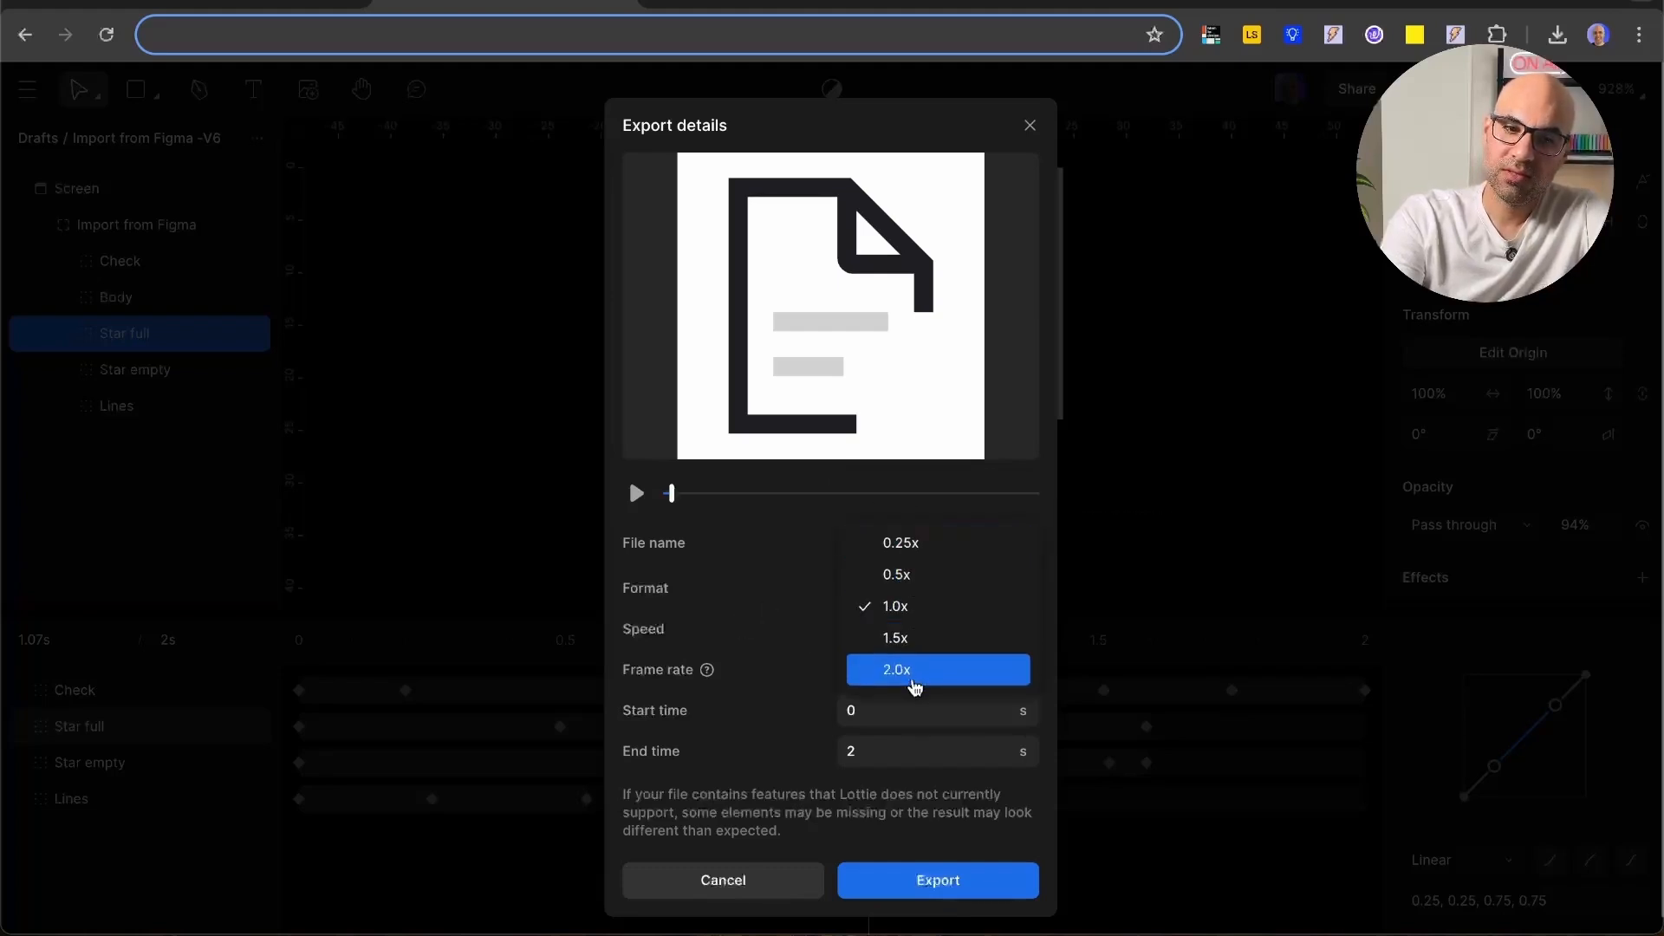
left_click(768, 614)
left_click(913, 684)
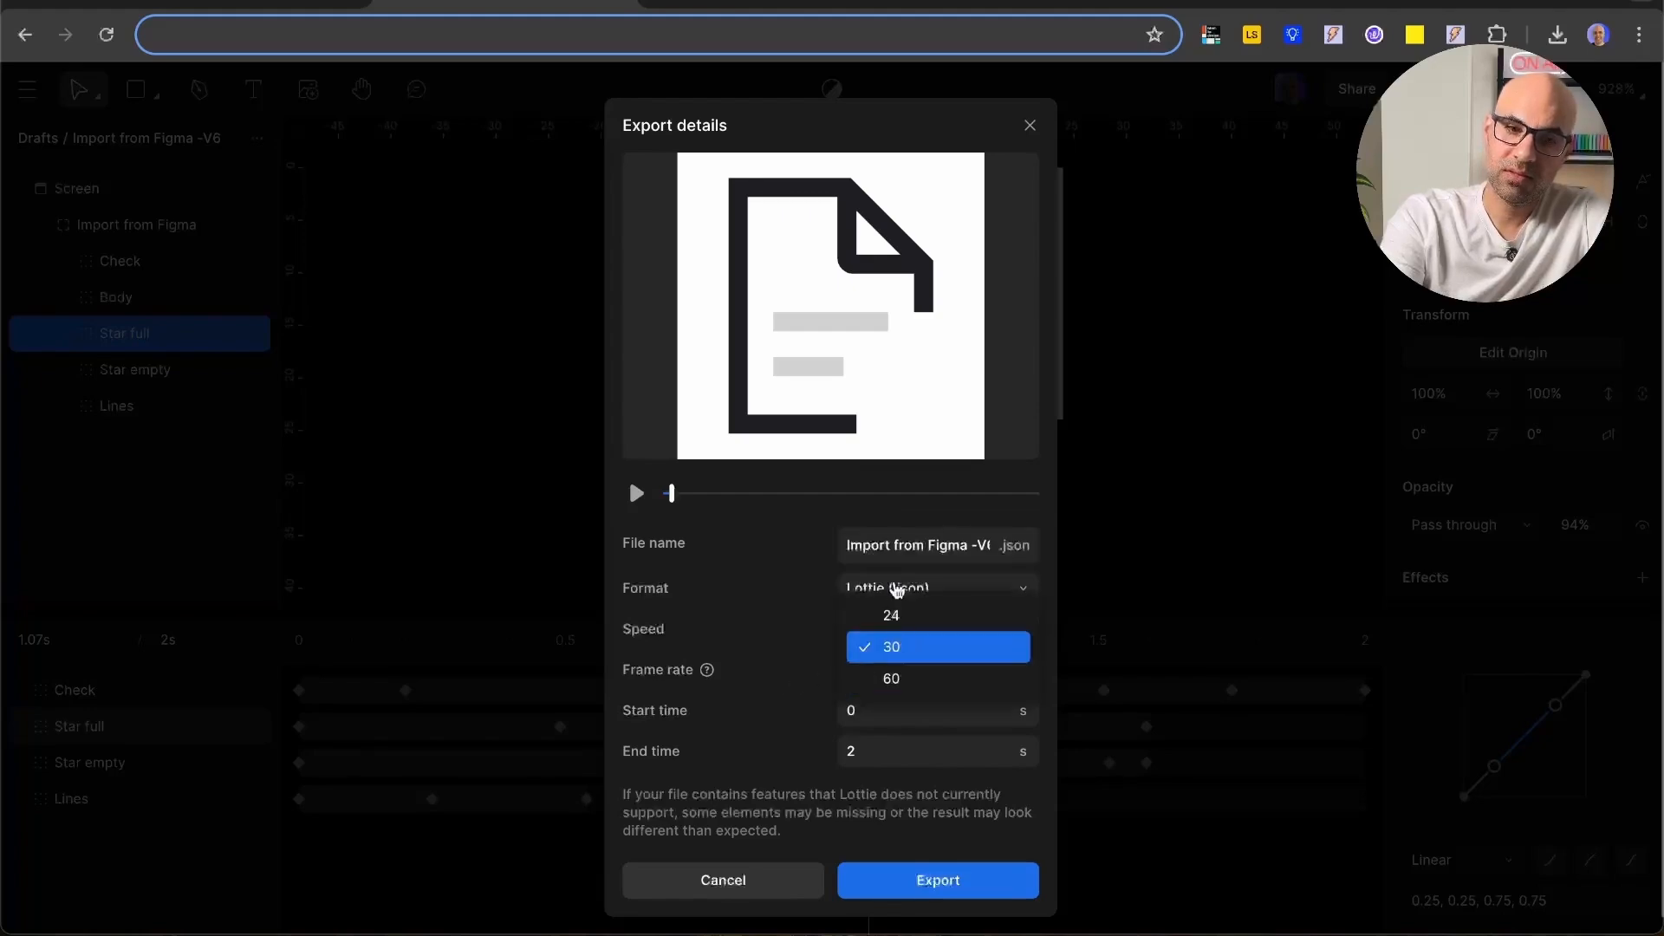
left_click(762, 688)
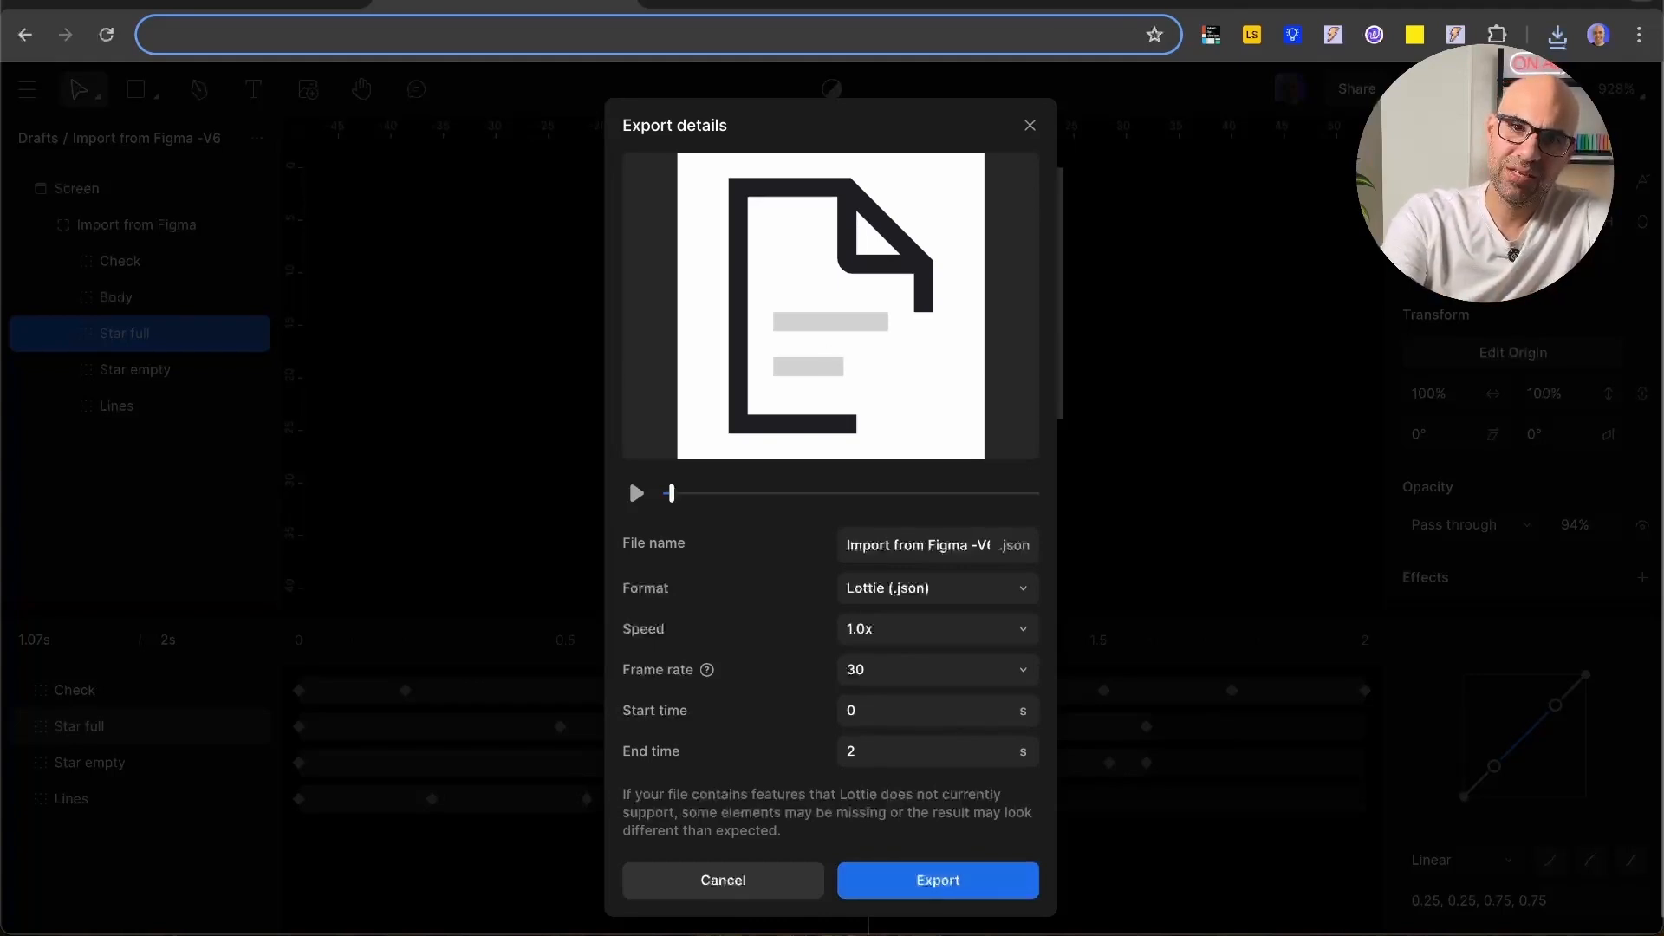
- Switch to the landing page and examine the animated file icon up close on the "Speed Up Your Design Flow" card
left_click(1046, 3)
scroll(425, 242, "down", 8)
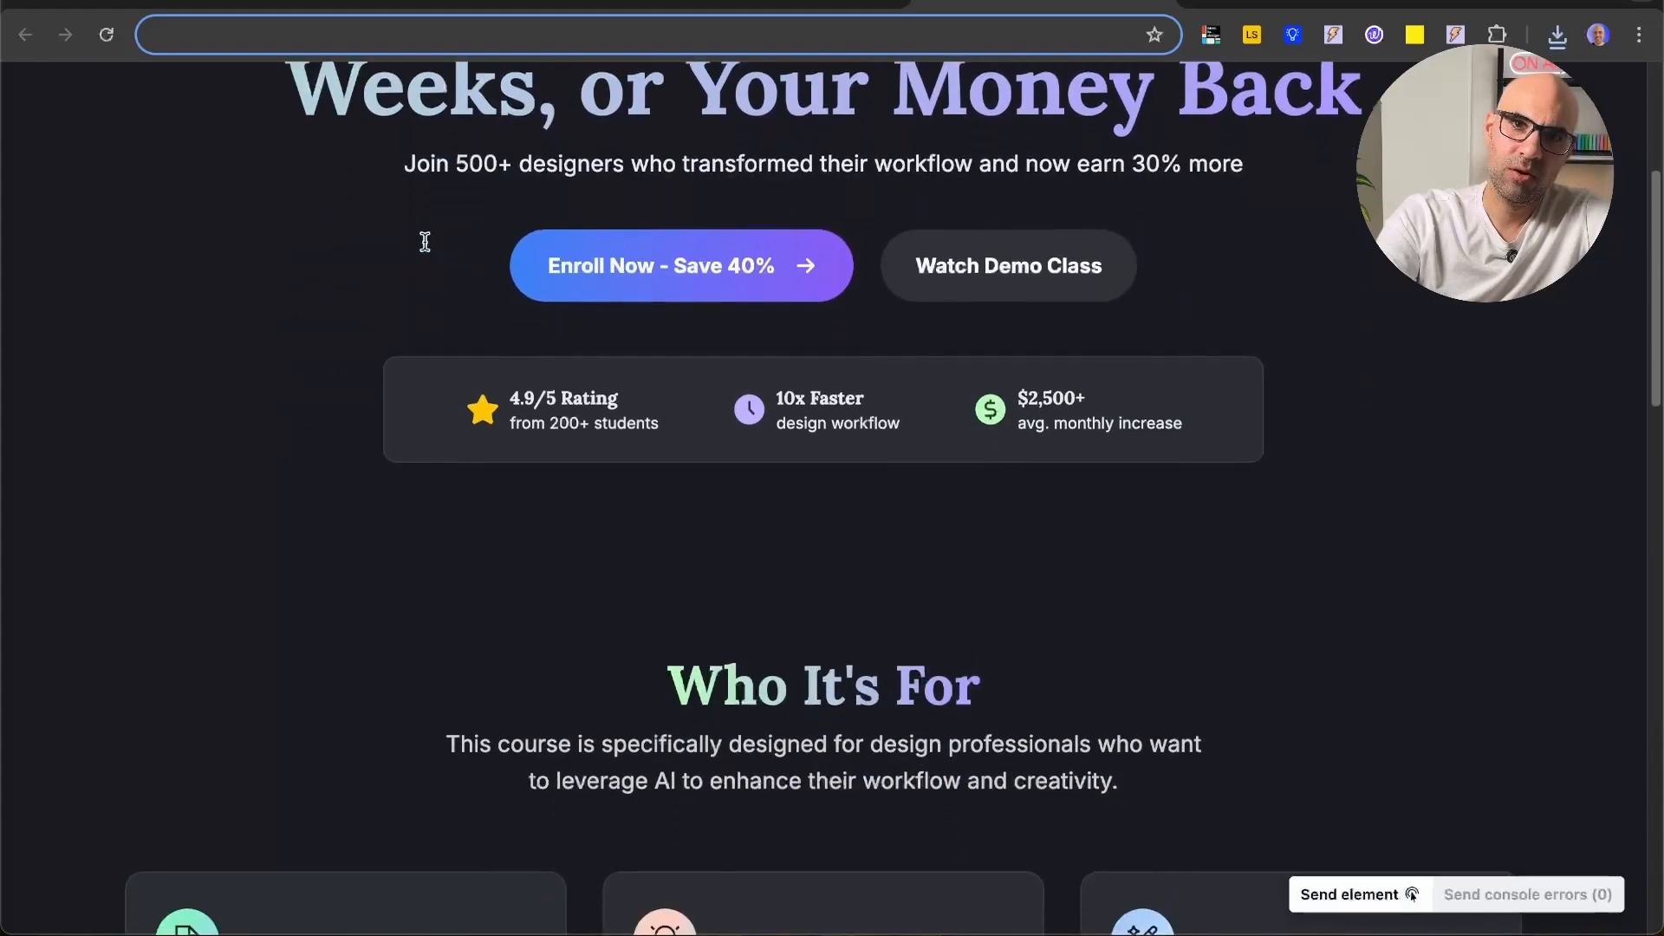
scroll(425, 246, "down", 1)
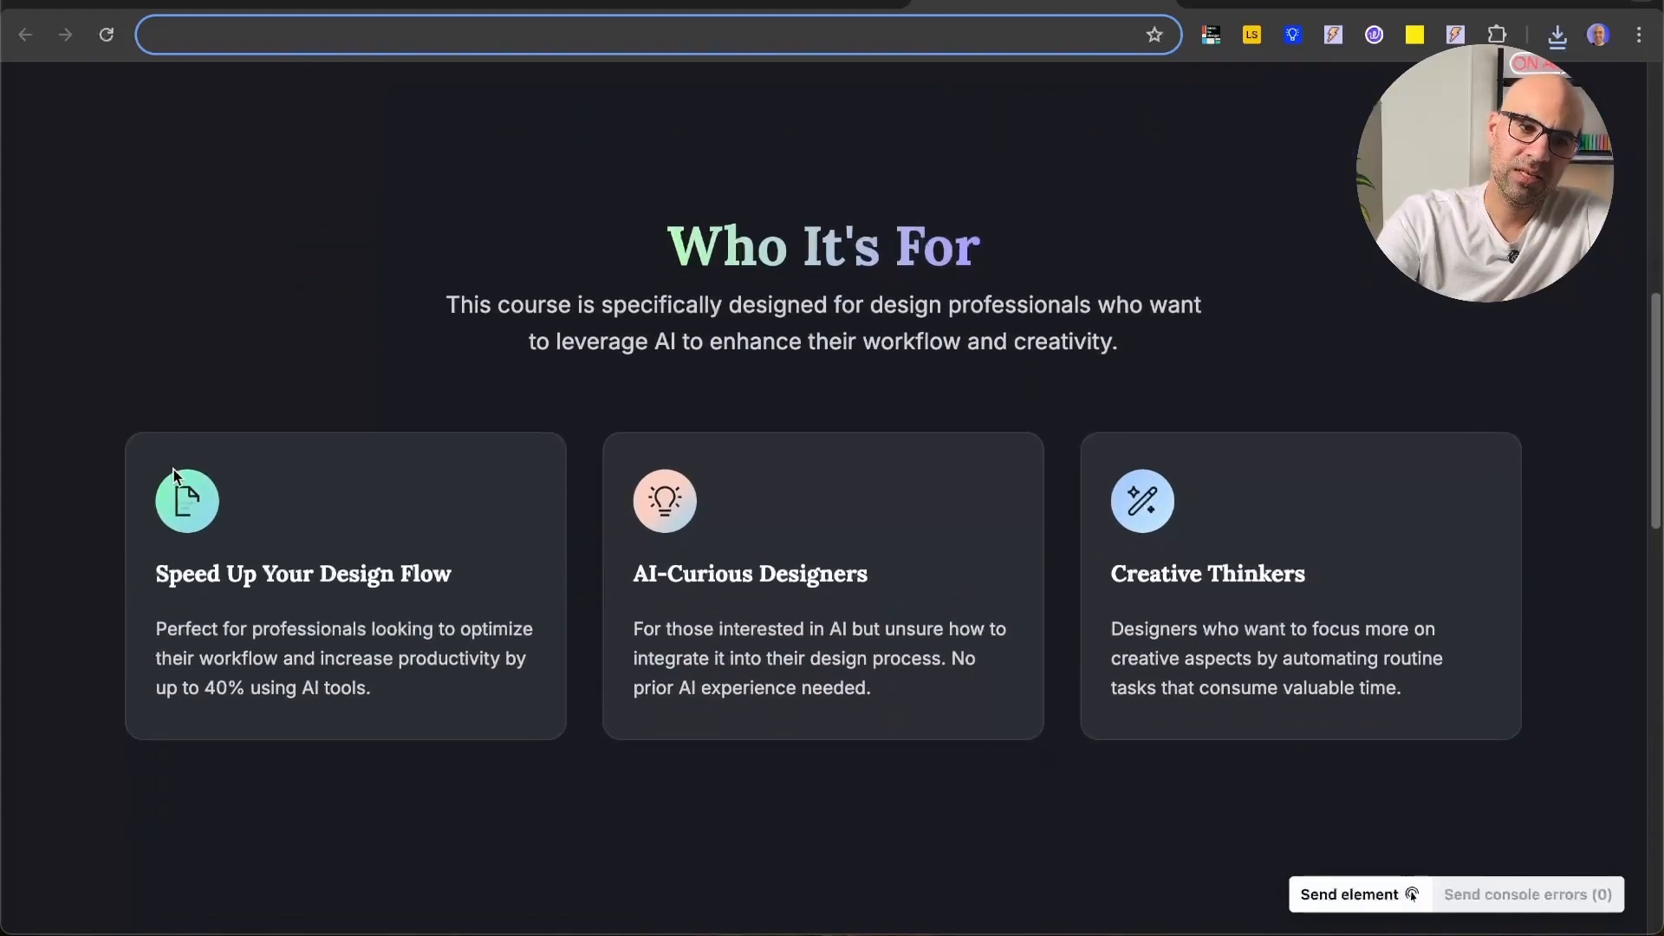
scroll(159, 485, "up", 5)
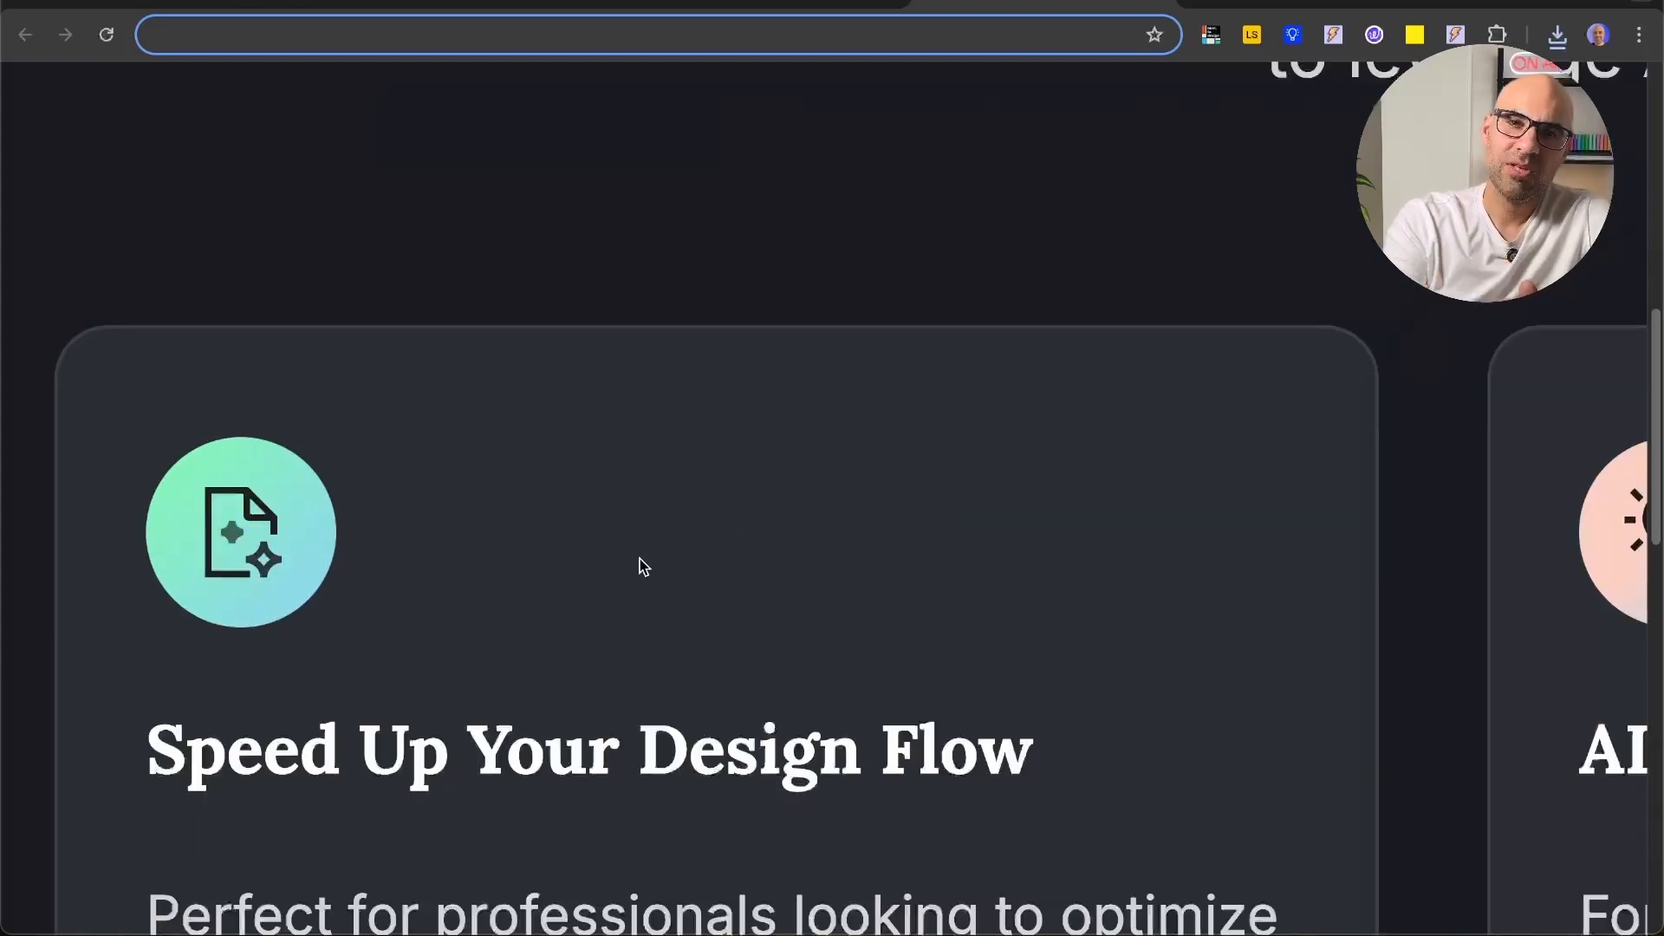